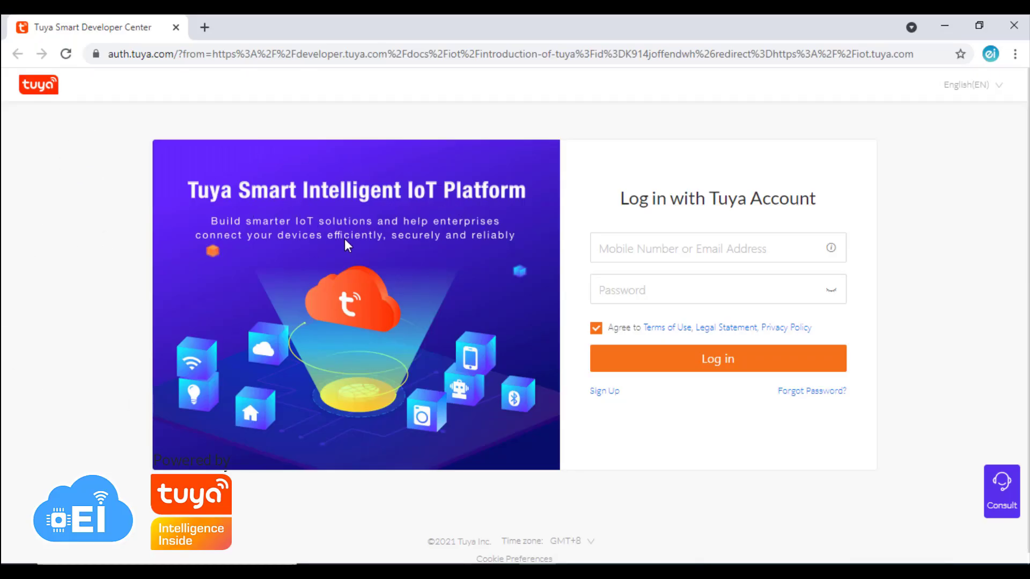
Open the Tuya account sign-up form and look over the registration fields
{"action": "left_click", "coordinate": [604, 392]}
{"action": "scroll", "coordinate": [599, 338], "scroll_direction": "down", "scroll_amount": 3}
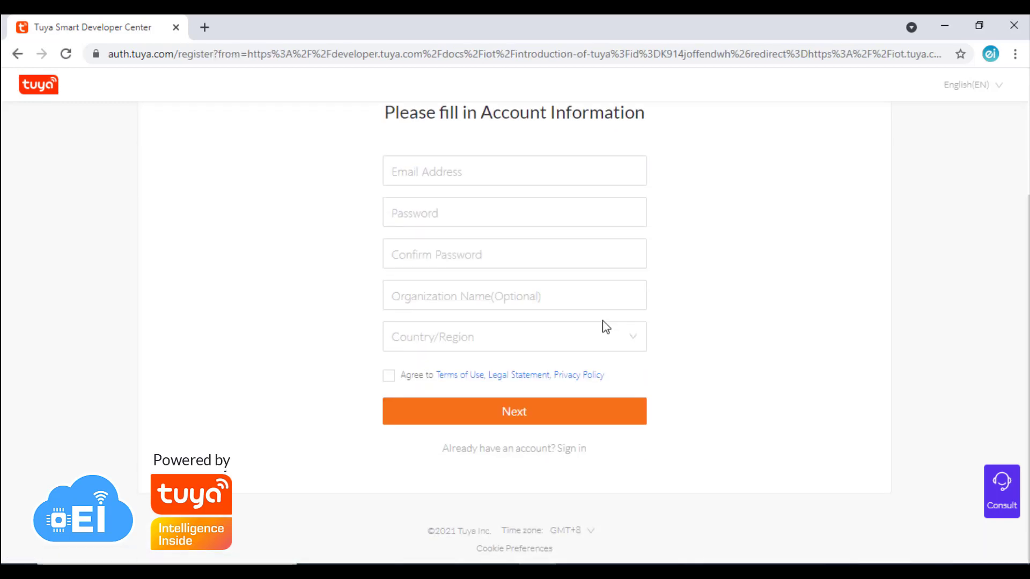
{"action": "scroll", "coordinate": [603, 321], "scroll_direction": "up", "scroll_amount": 3}
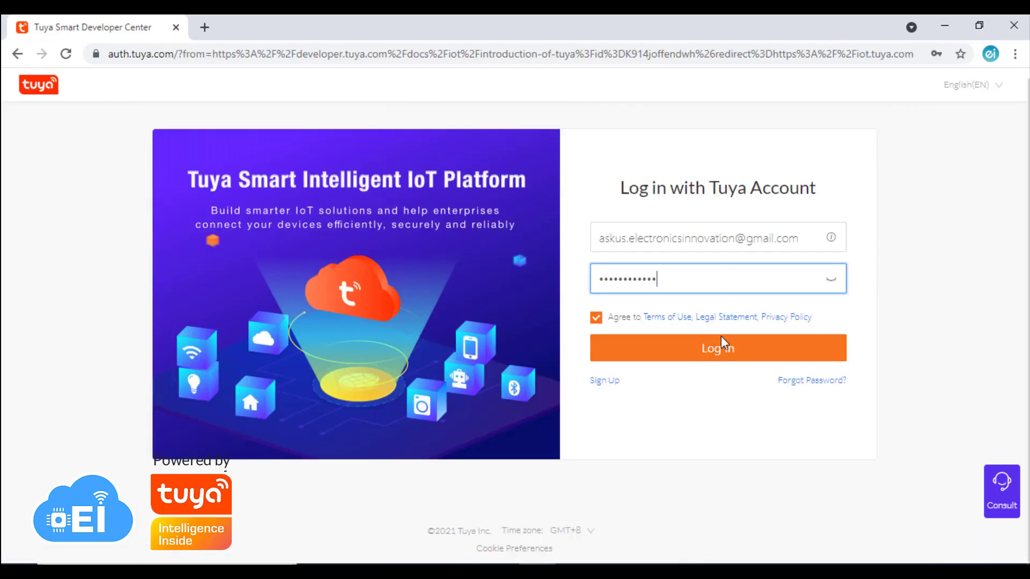
Log in with the account's e-mail address and password, and open the Cloud Development page
{"action": "left_click", "coordinate": [711, 352]}
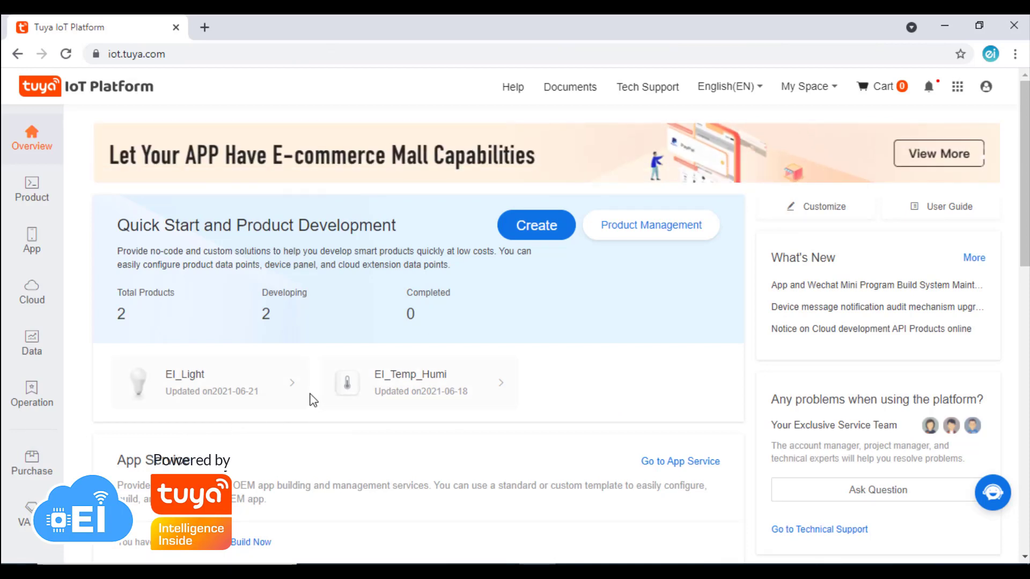
{"action": "mouse_move", "coordinate": [31, 294]}
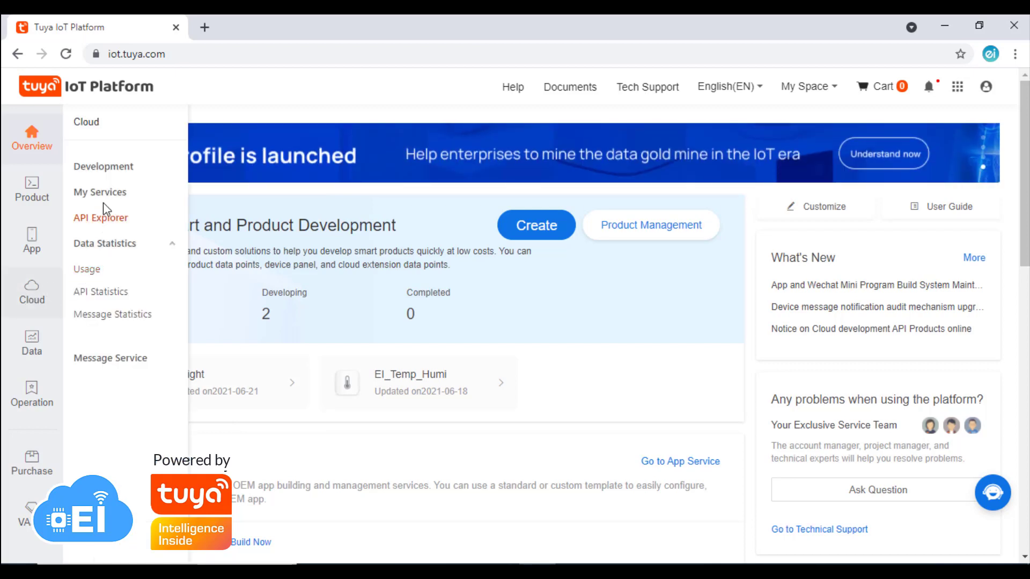
{"action": "left_click", "coordinate": [107, 170]}
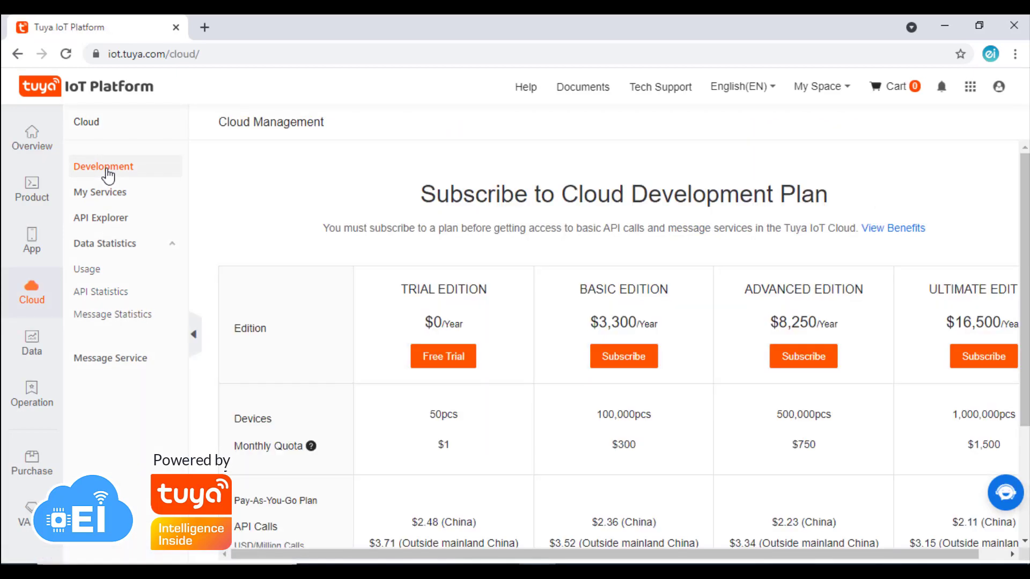
Review the cloud development plans and choose the free Trial Edition for the service order
{"action": "scroll", "coordinate": [396, 226], "scroll_direction": "down", "scroll_amount": 2}
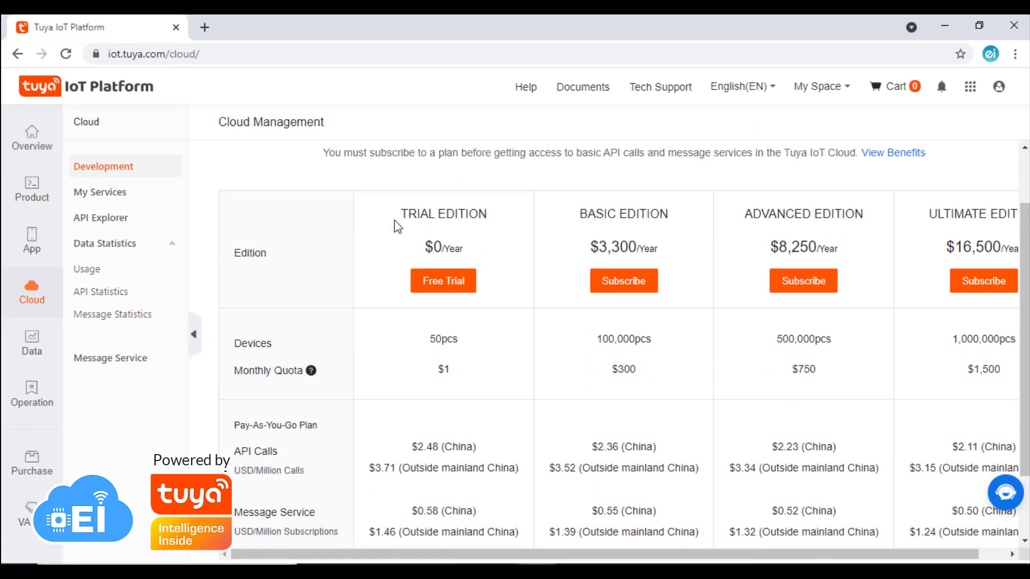
{"action": "scroll", "coordinate": [395, 220], "scroll_direction": "up", "scroll_amount": 2}
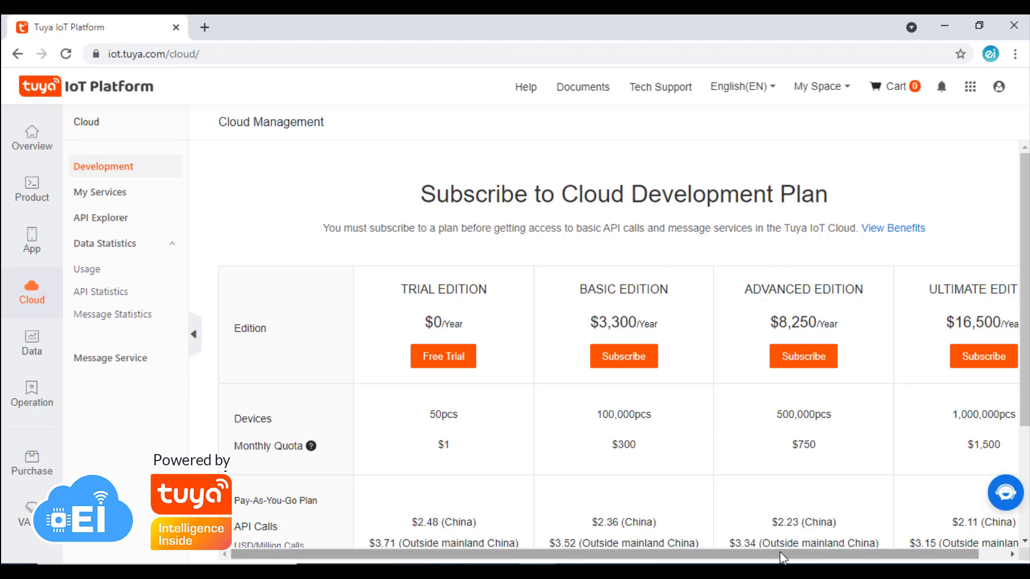
{"action": "mouse_move", "coordinate": [784, 557]}
{"action": "left_mouse_down"}
{"action": "mouse_move", "coordinate": [810, 557]}
{"action": "mouse_move", "coordinate": [778, 558]}
{"action": "left_mouse_up"}
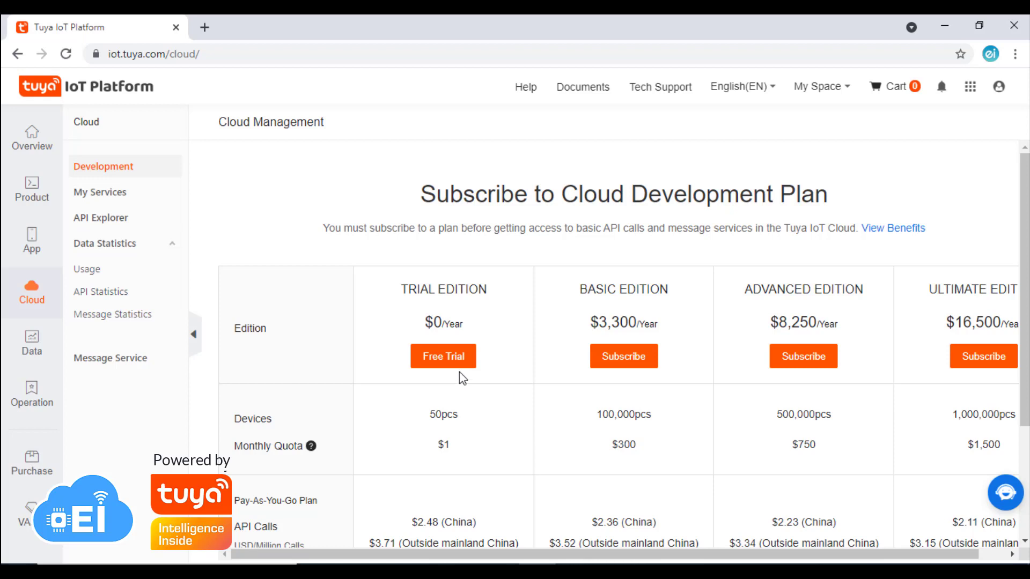
{"action": "left_click", "coordinate": [451, 355]}
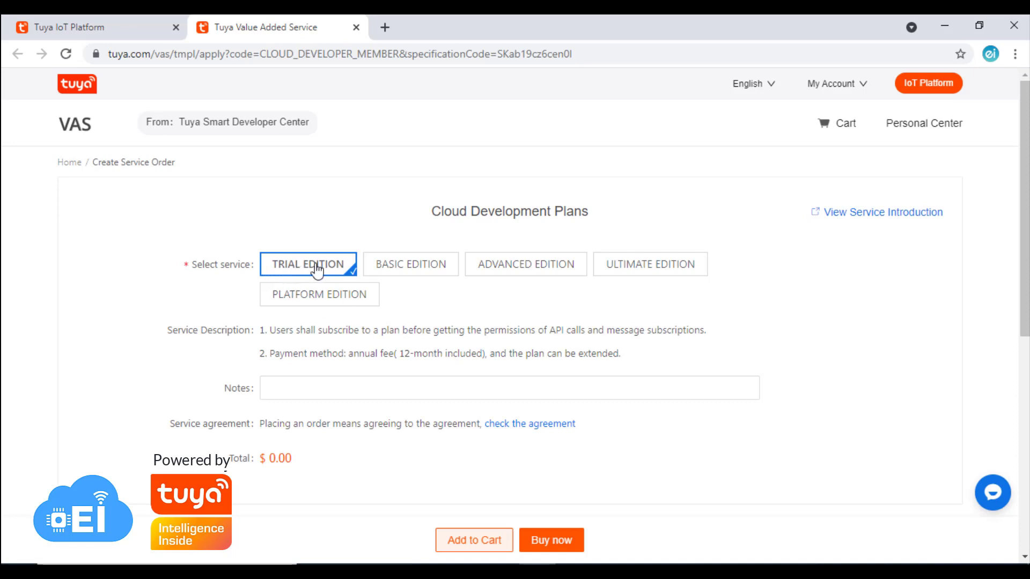
{"action": "left_click", "coordinate": [417, 268]}
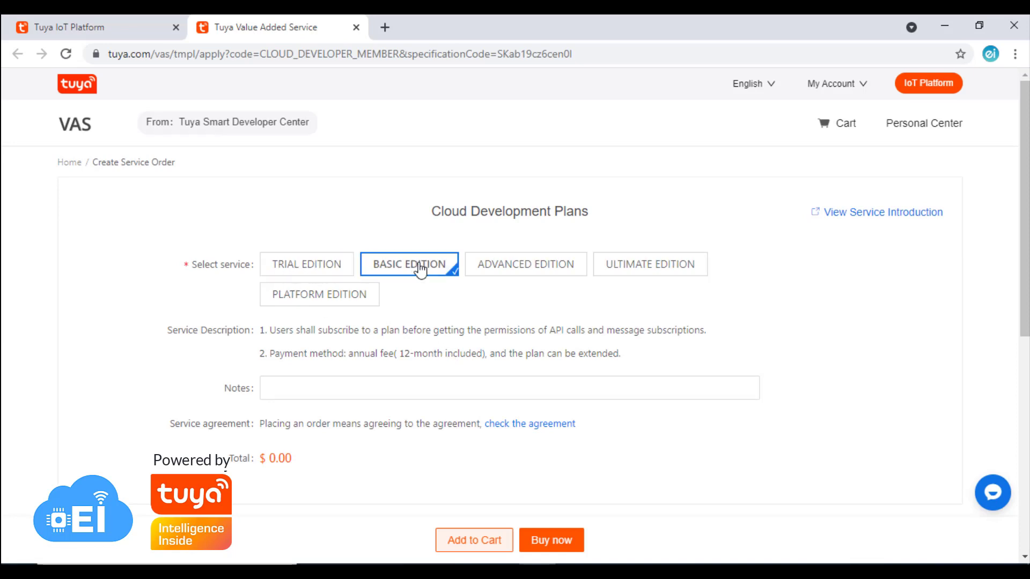
{"action": "left_click", "coordinate": [508, 271]}
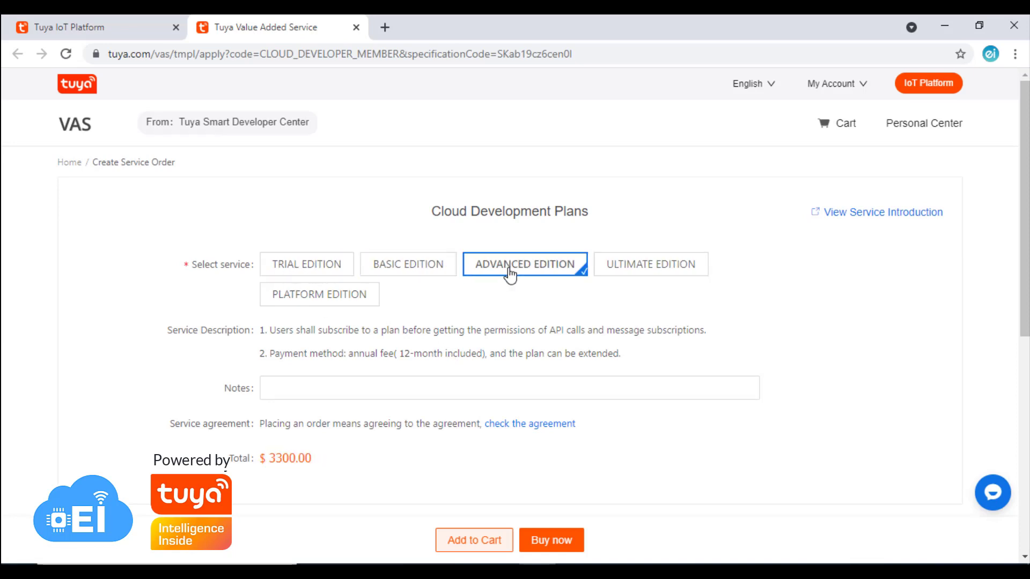
{"action": "left_click", "coordinate": [315, 273]}
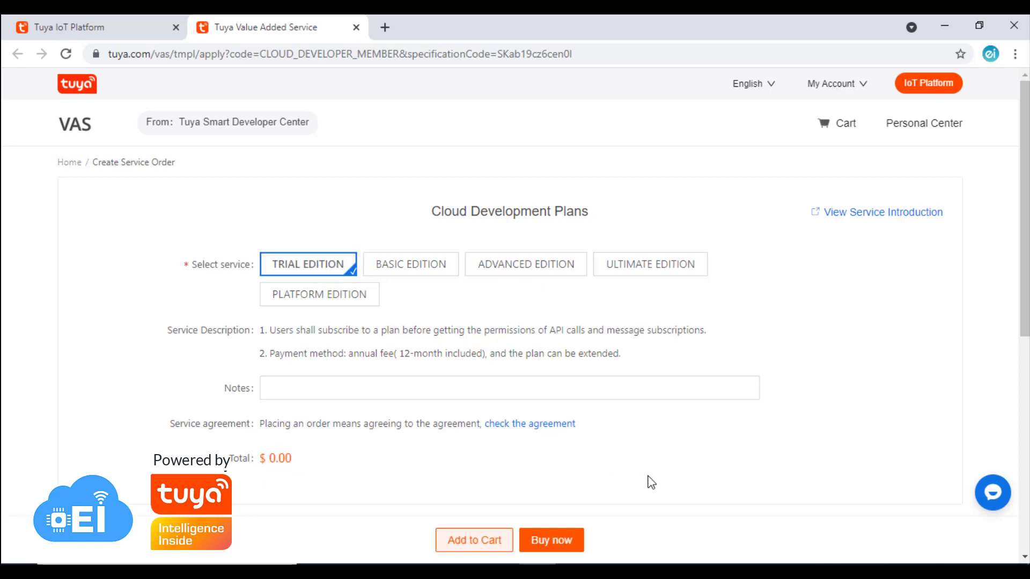
Buy the chosen plan, submit the order, and confirm on the IoT Platform page that the plan is subscribed
{"action": "left_click", "coordinate": [555, 547]}
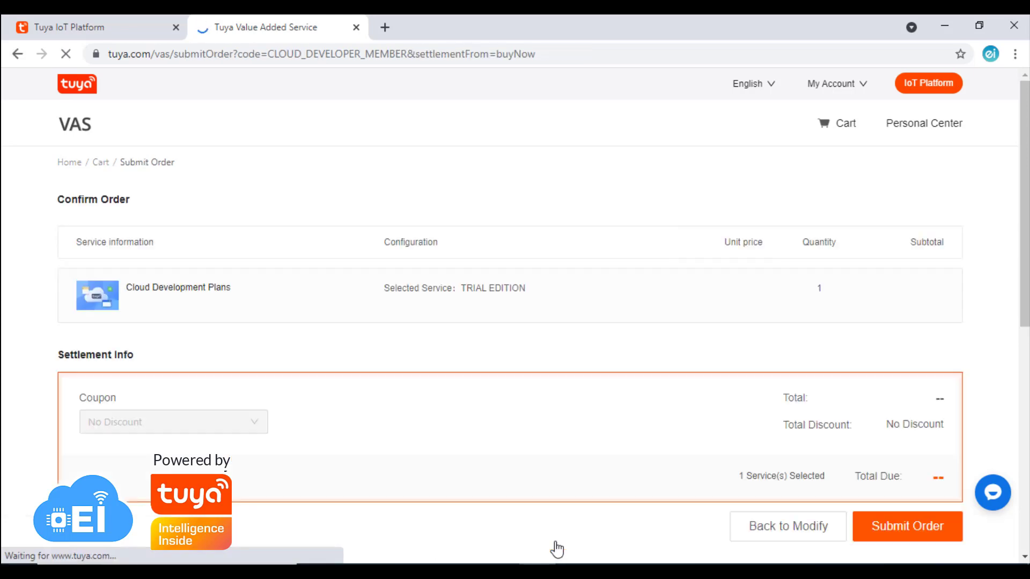
{"action": "left_click", "coordinate": [914, 529]}
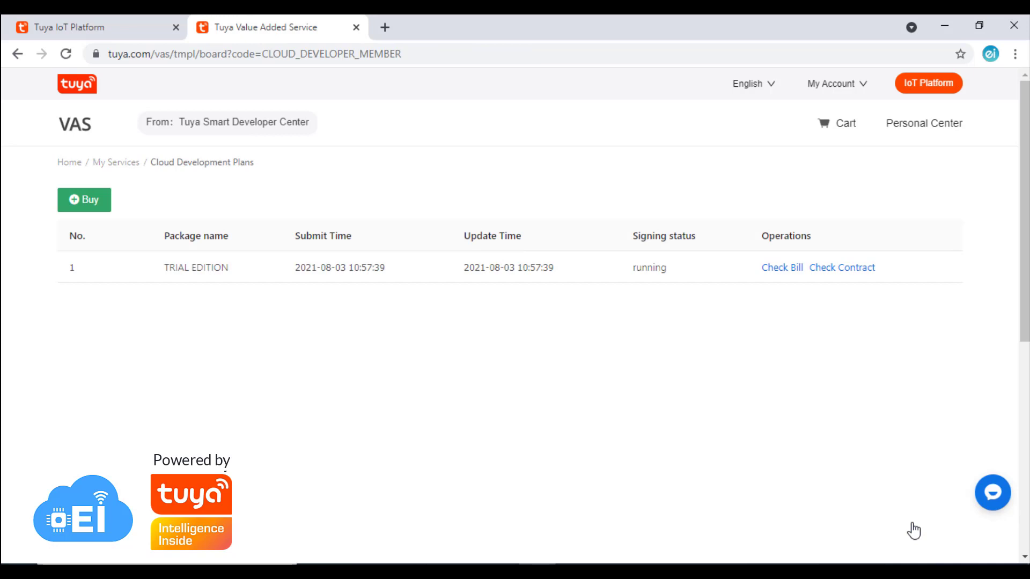
{"action": "left_click", "coordinate": [115, 23]}
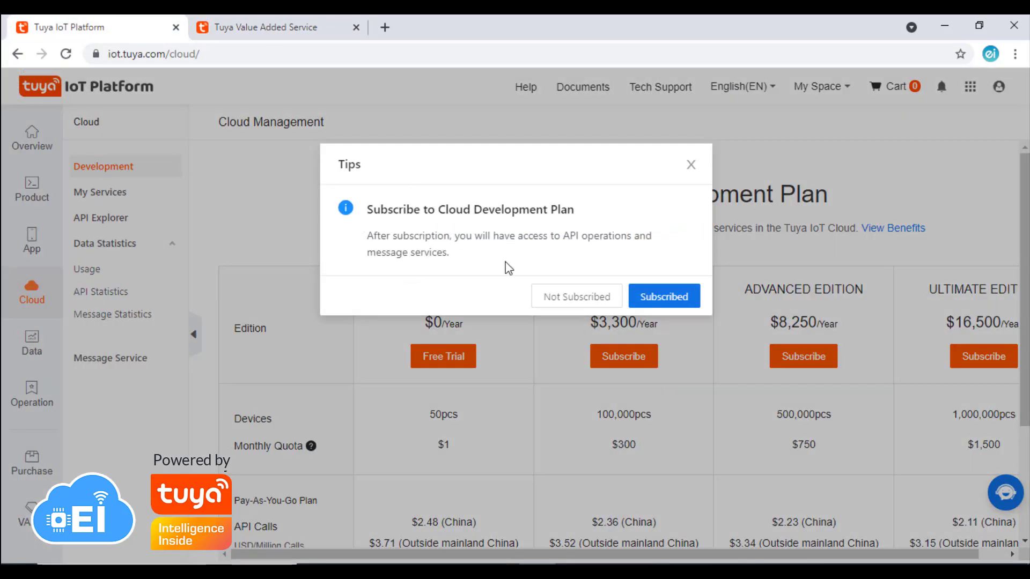
{"action": "left_click", "coordinate": [678, 298]}
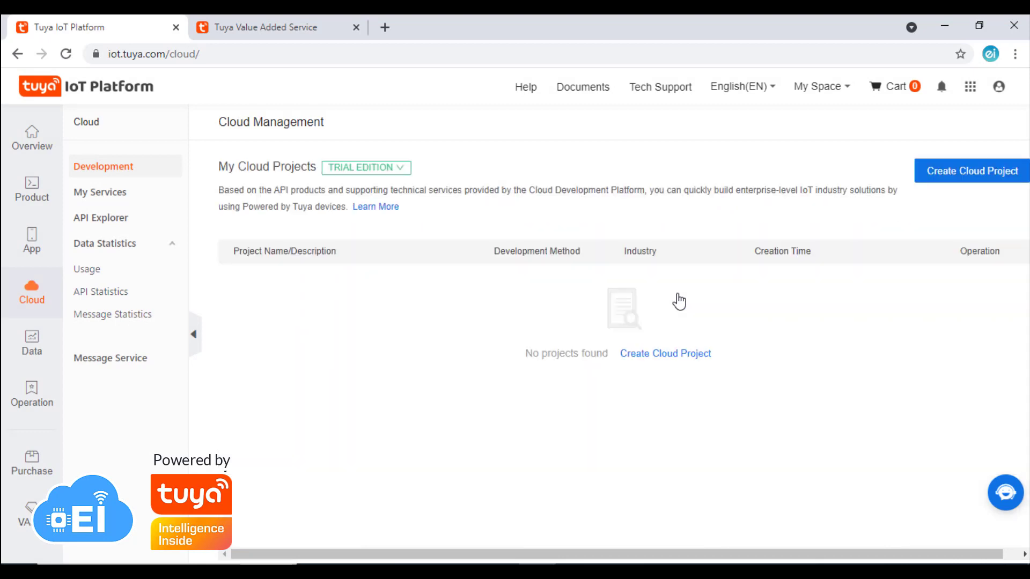
Start a new cloud project named EI_Fingerbot_control
{"action": "left_click", "coordinate": [964, 177]}
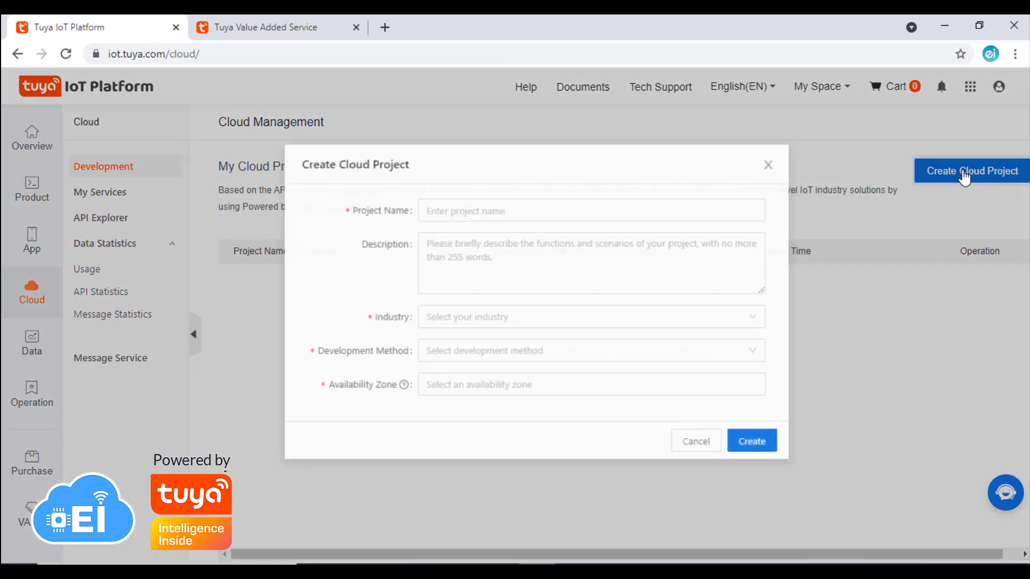
{"action": "left_click", "coordinate": [493, 214]}
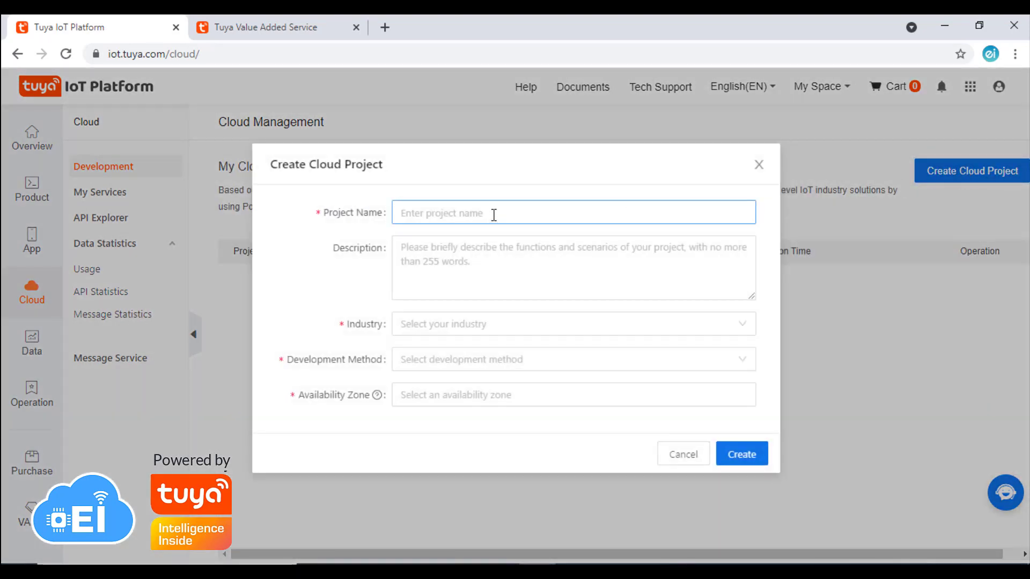
{"action": "type", "text": "EI_"}
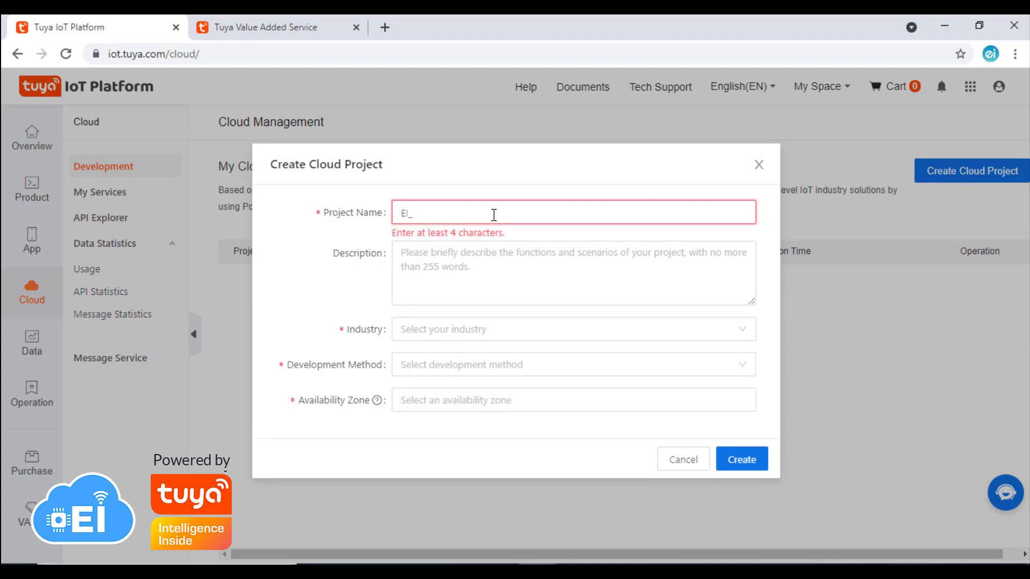
{"action": "type", "text": "Fingerbot_control"}
Set both the industry and the development method of the cloud project to Smart Home
{"action": "left_click", "coordinate": [458, 325]}
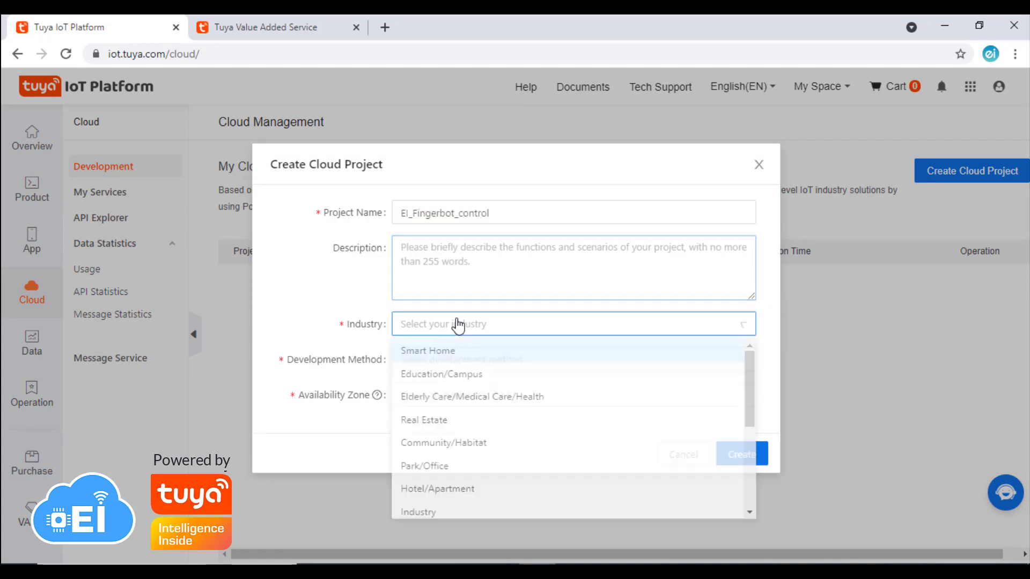
{"action": "left_click", "coordinate": [456, 355]}
{"action": "left_click", "coordinate": [449, 361]}
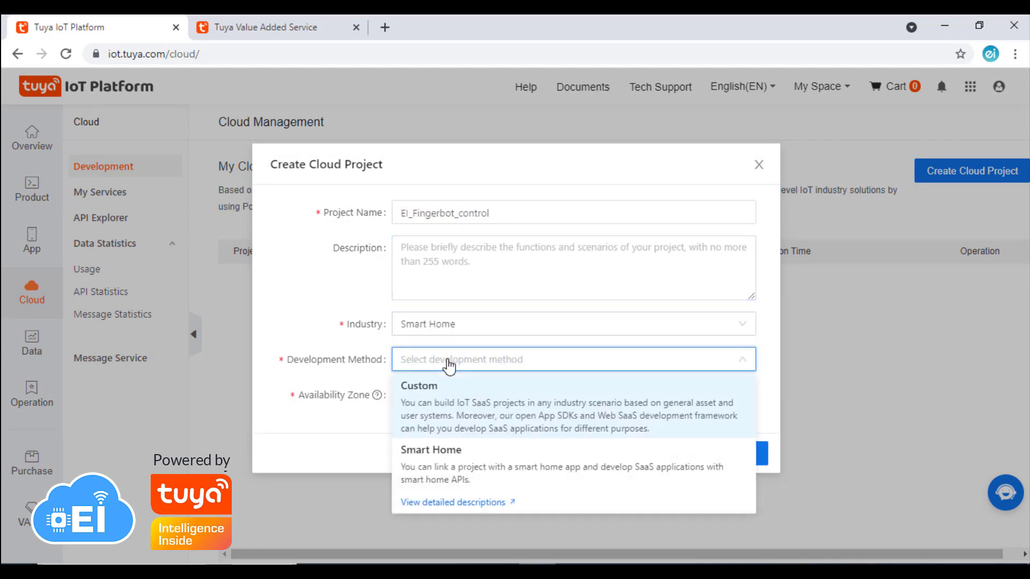
{"action": "left_click", "coordinate": [450, 461]}
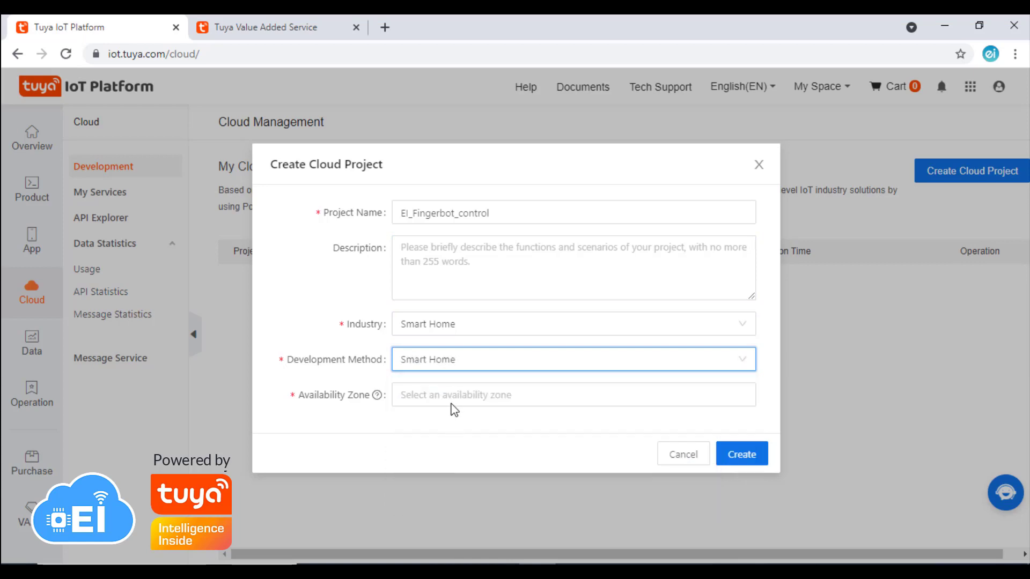
{"action": "left_click", "coordinate": [459, 362]}
{"action": "left_click", "coordinate": [451, 465]}
Set the project's availability zone to India and create the project
{"action": "left_click", "coordinate": [432, 405]}
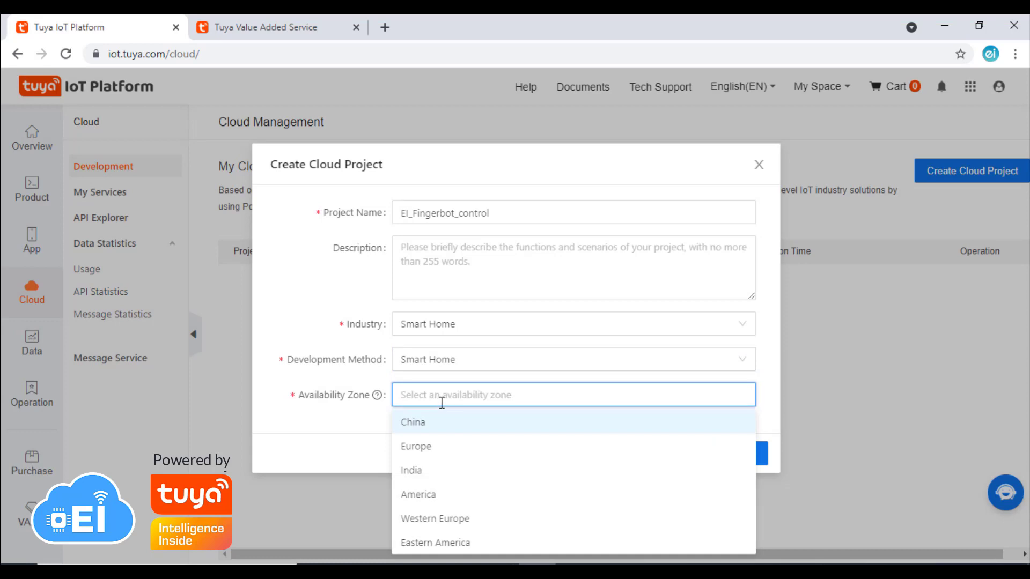
{"action": "left_click", "coordinate": [432, 475]}
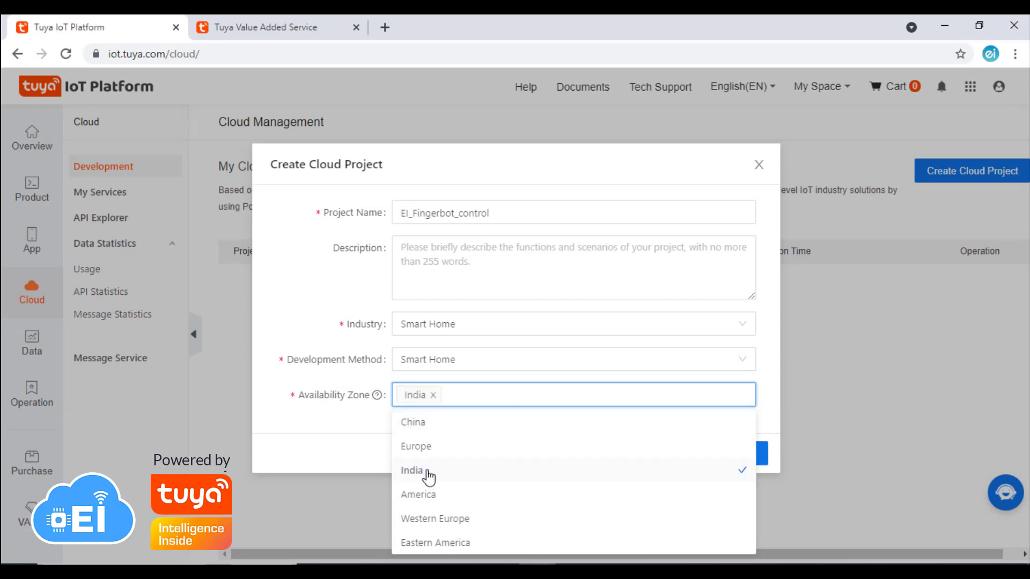
{"action": "left_click", "coordinate": [772, 387]}
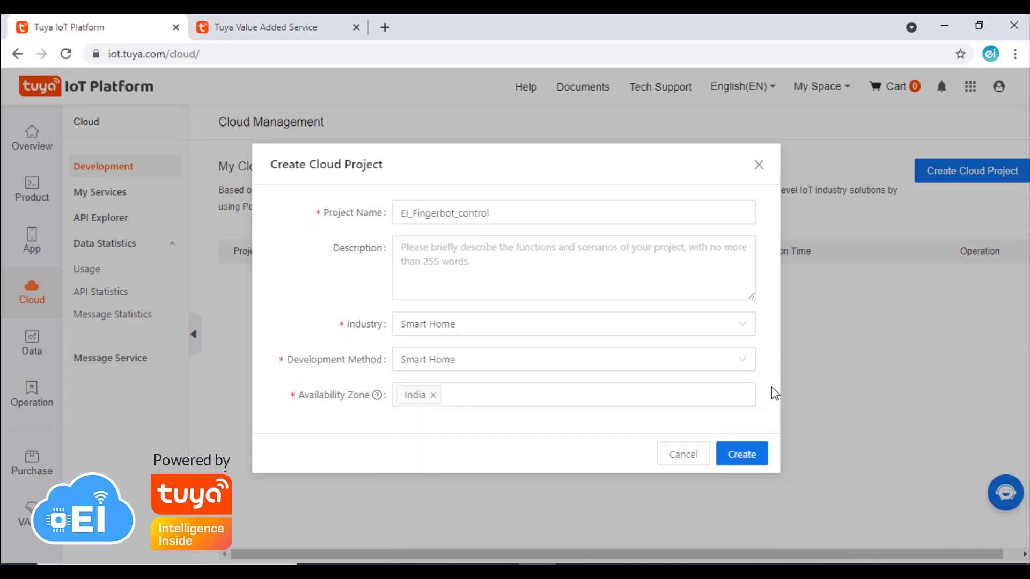
{"action": "left_click", "coordinate": [750, 456]}
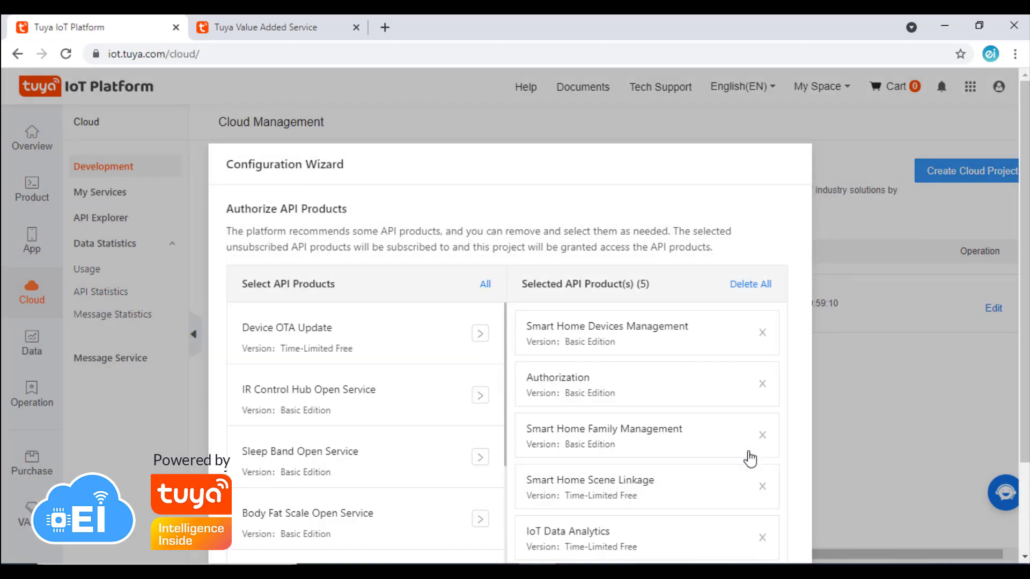
Review the recommended API products in the Configuration Wizard and authorize them for the project
{"action": "scroll", "coordinate": [749, 386], "scroll_direction": "down", "scroll_amount": 2}
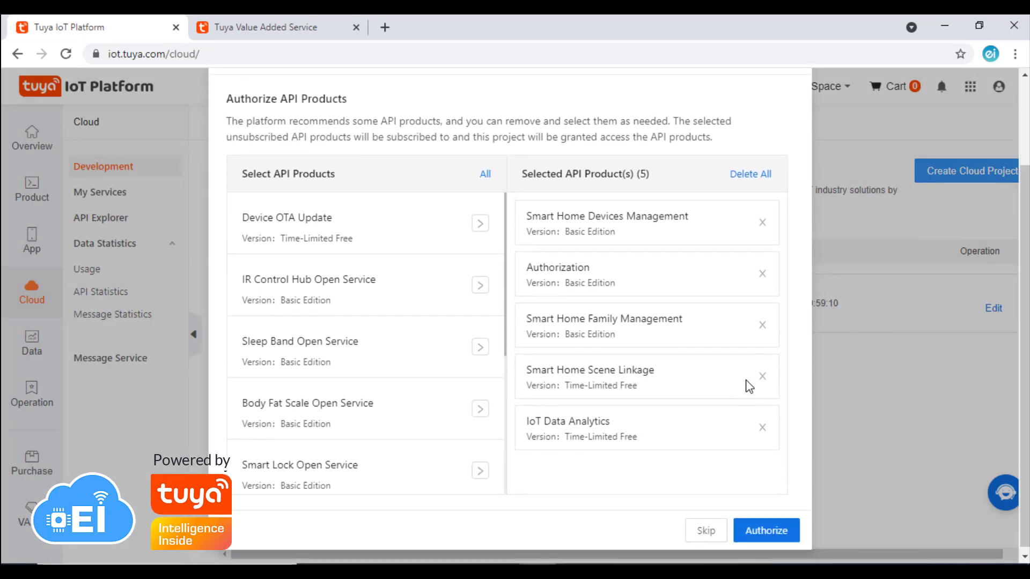
{"action": "scroll", "coordinate": [740, 394], "scroll_direction": "up", "scroll_amount": 2}
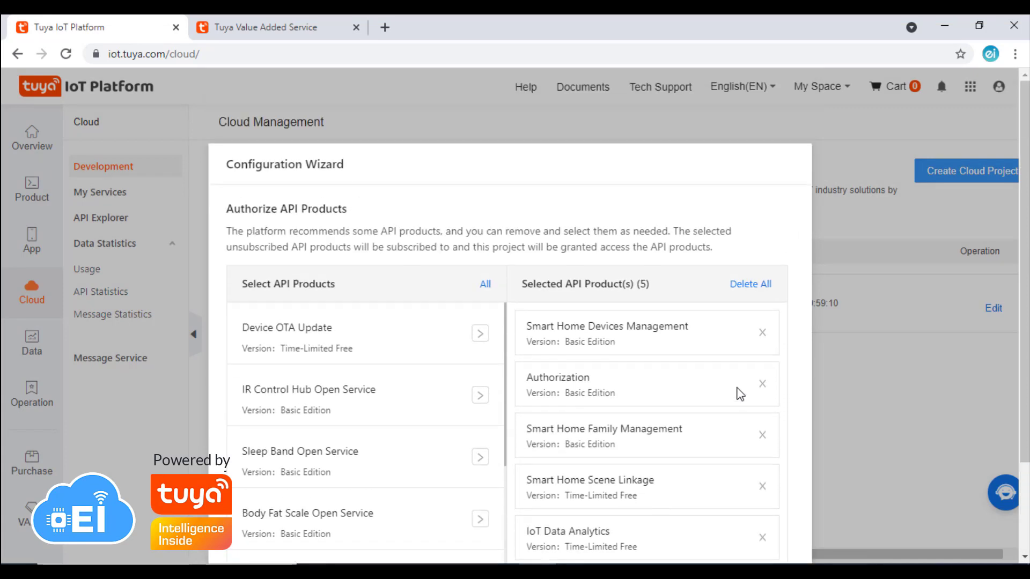
{"action": "scroll", "coordinate": [735, 391], "scroll_direction": "down", "scroll_amount": 2}
{"action": "left_click", "coordinate": [768, 529]}
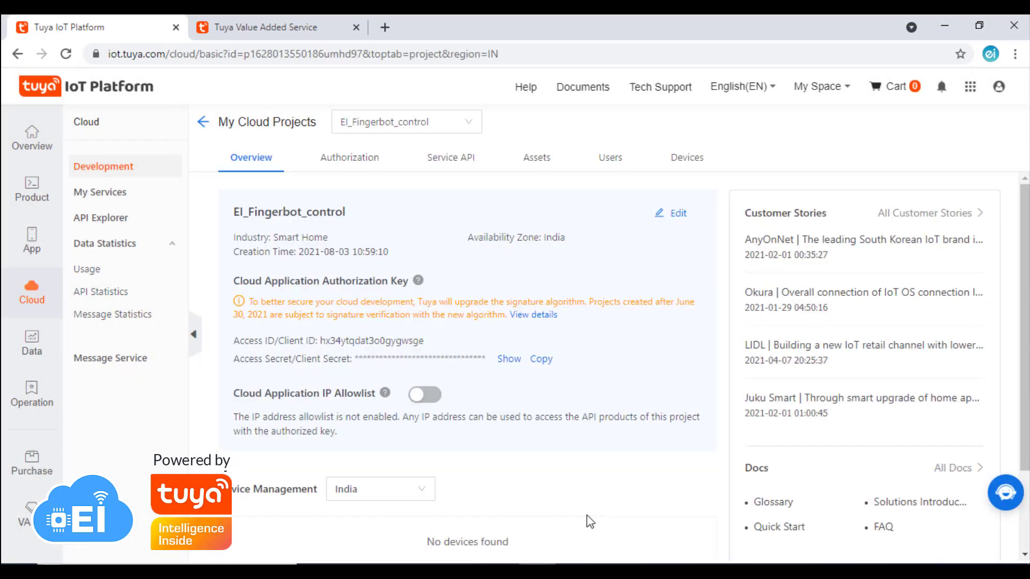
Look through the project's Authorization, Service API, Assets and Users pages
{"action": "left_click", "coordinate": [356, 159]}
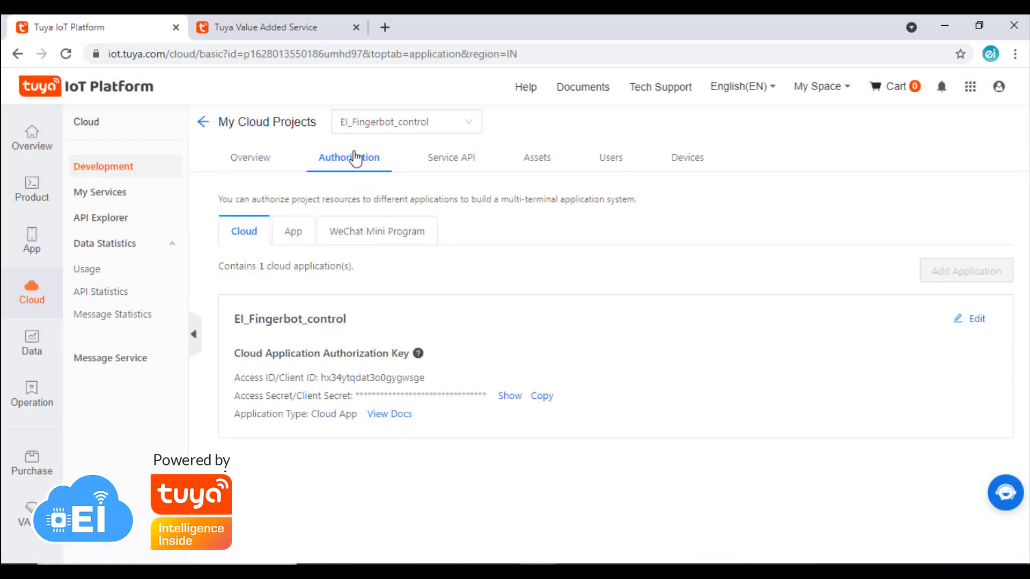
{"action": "left_click", "coordinate": [452, 159]}
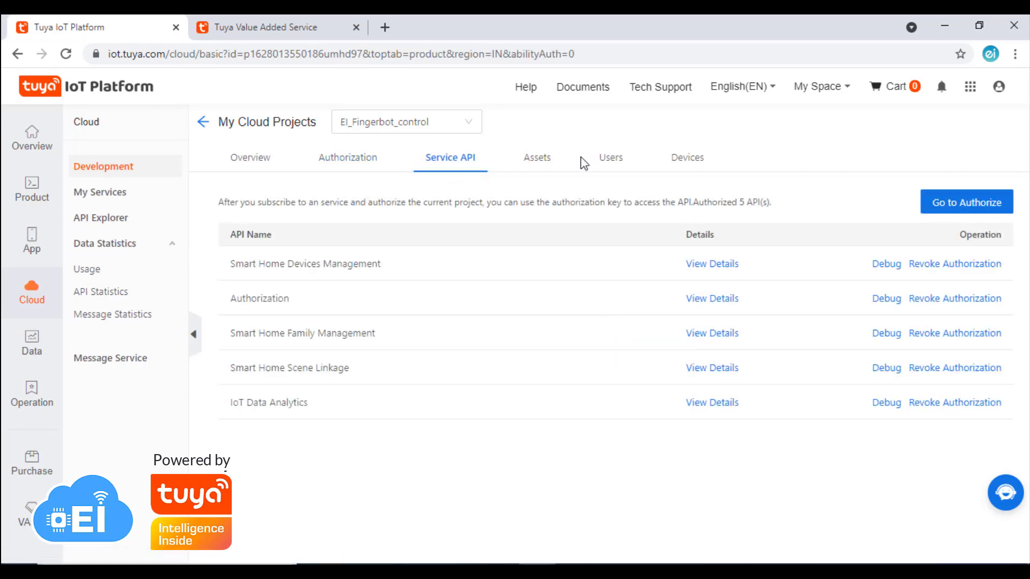
{"action": "left_click", "coordinate": [532, 161]}
{"action": "left_click", "coordinate": [613, 163]}
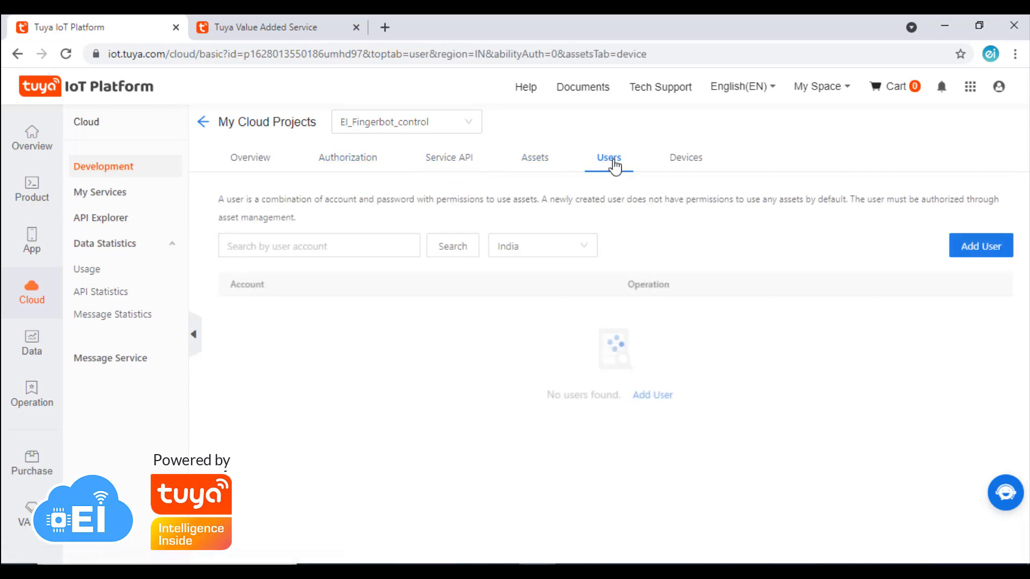
Link a Tuya Smart app account to the project so its devices are added
{"action": "left_click", "coordinate": [693, 163]}
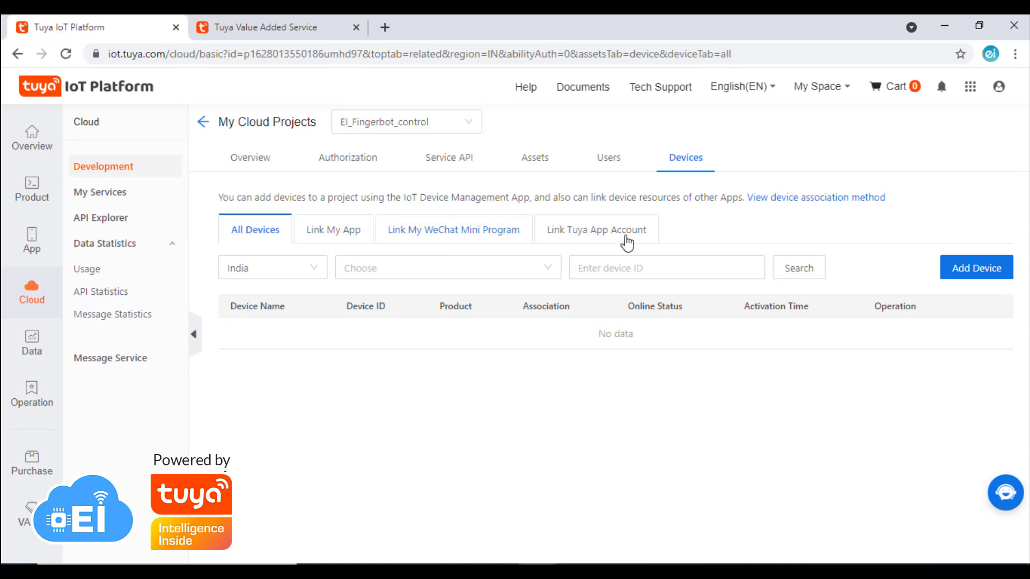
{"action": "left_click", "coordinate": [601, 238]}
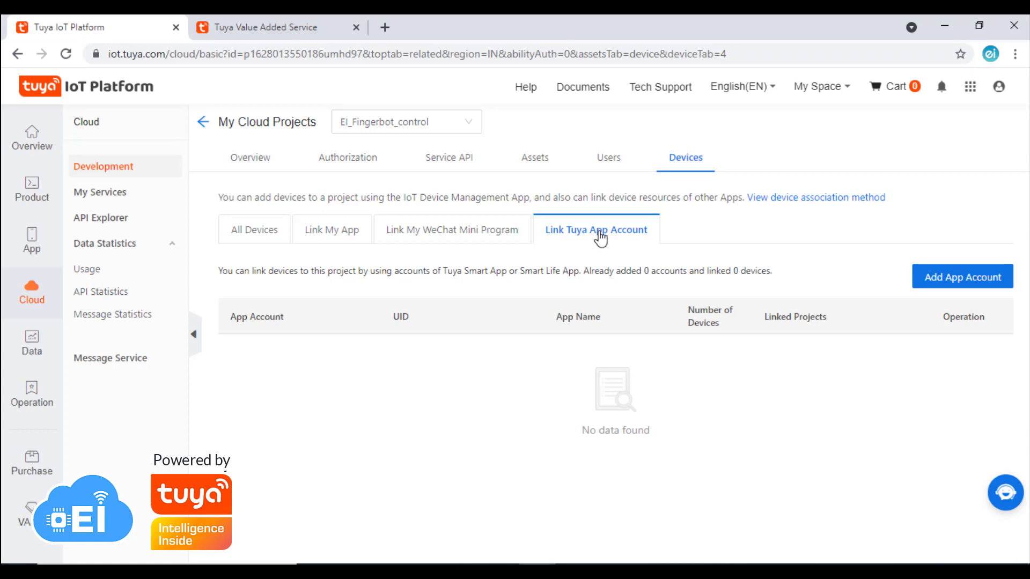
{"action": "left_click", "coordinate": [975, 278]}
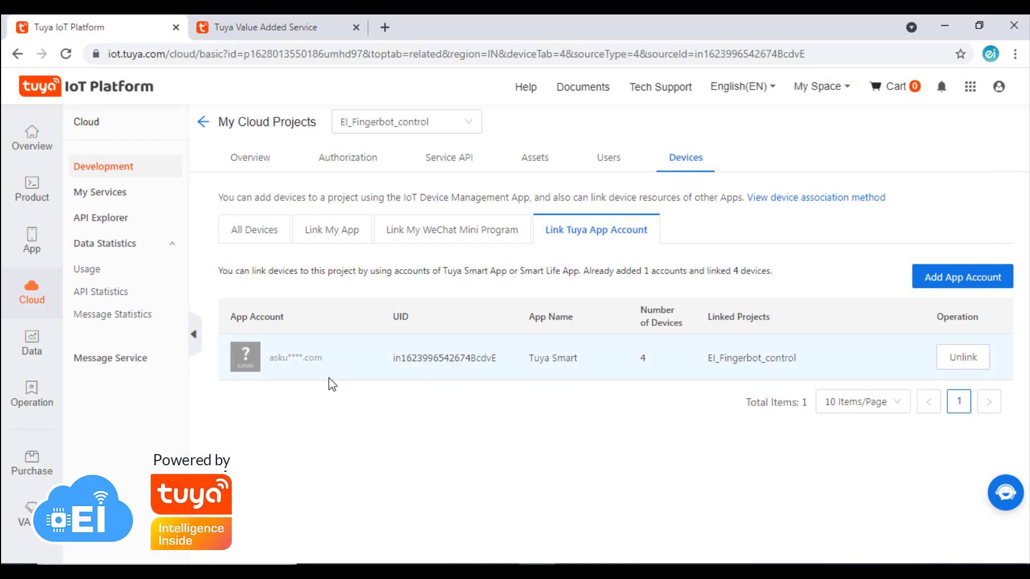
Review the linked Tuya app account, the project's full device list and the project overview
{"action": "left_click_drag", "start_coordinate": [541, 358], "coordinate": [581, 362]}
{"action": "left_click", "coordinate": [608, 354]}
{"action": "left_click", "coordinate": [249, 238]}
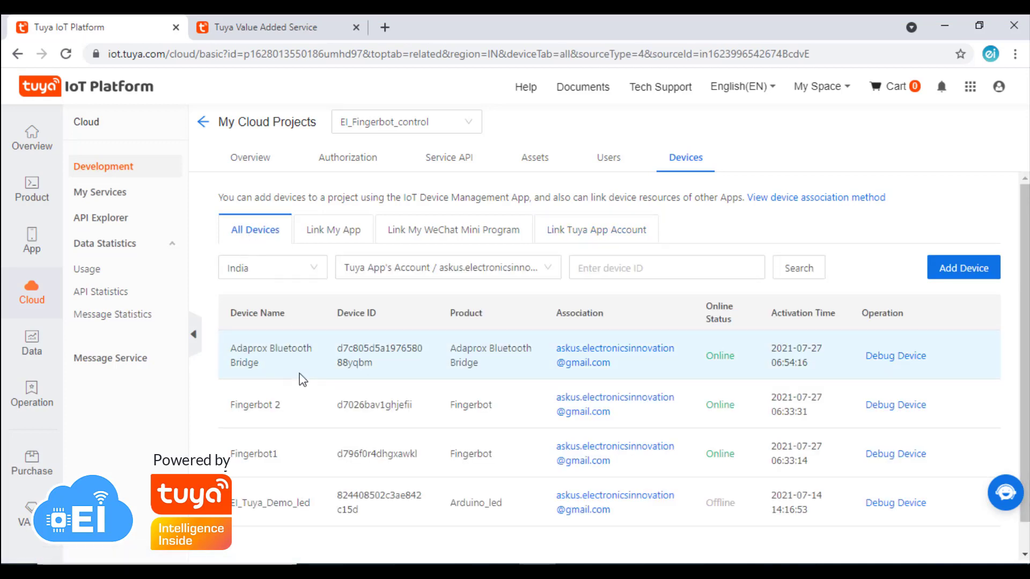
{"action": "scroll", "coordinate": [302, 380], "scroll_direction": "down", "scroll_amount": 1}
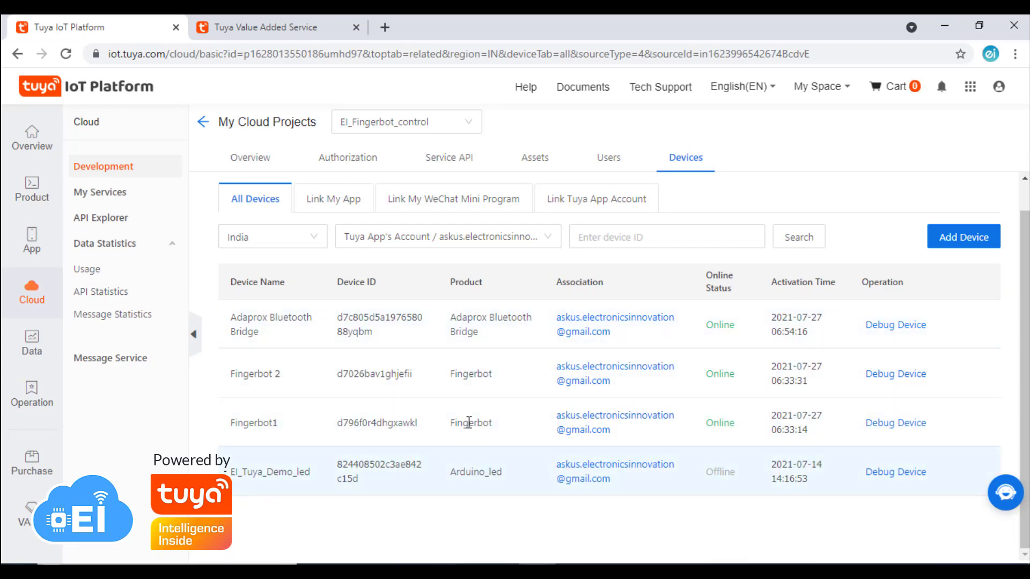
{"action": "left_click", "coordinate": [254, 161]}
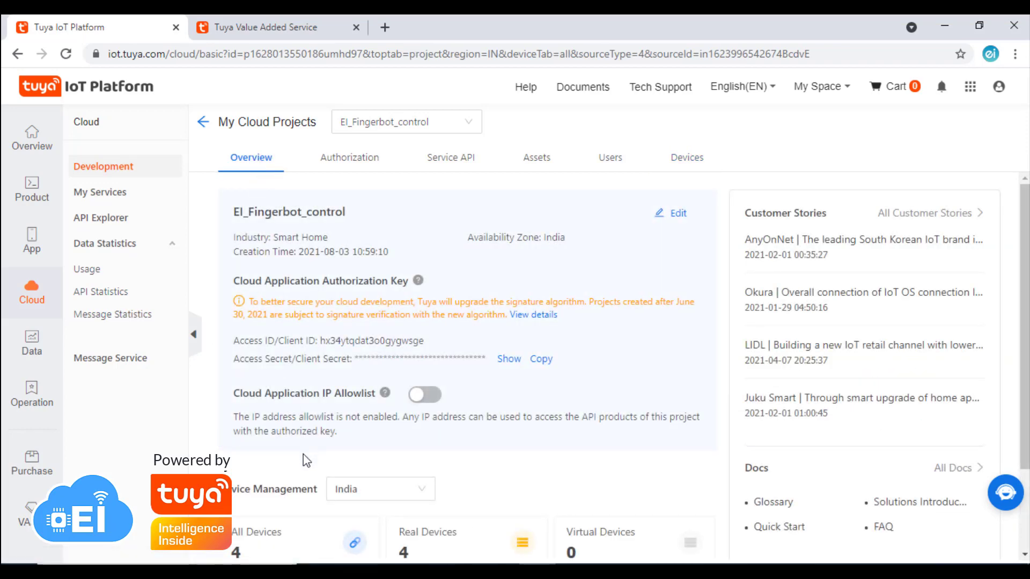
{"action": "left_click", "coordinate": [382, 492]}
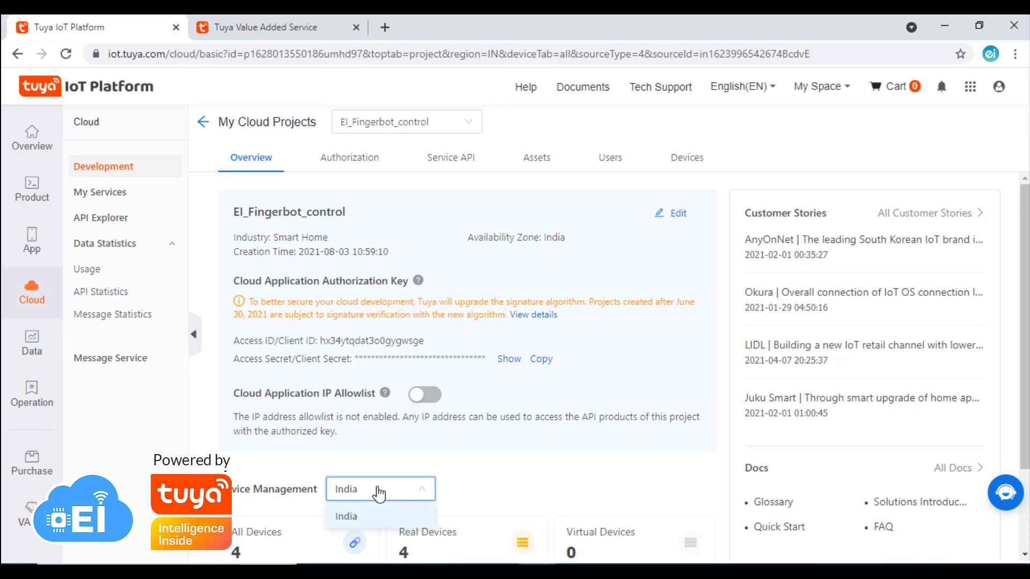
{"action": "left_click", "coordinate": [685, 158]}
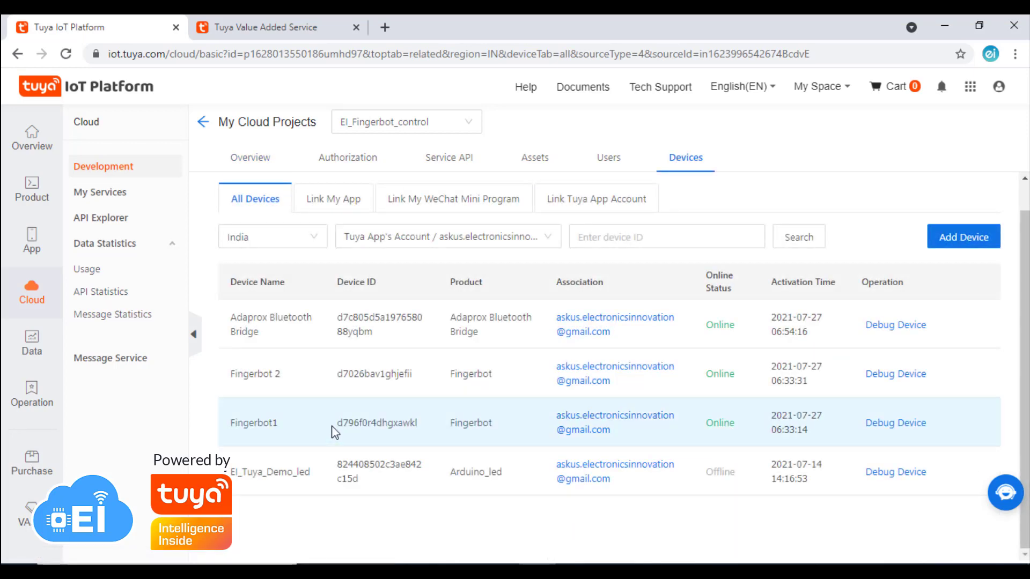
Copy Fingerbot1's device ID and submit a Get device details request for it in the API Explorer
{"action": "left_click_drag", "start_coordinate": [338, 424], "coordinate": [430, 428]}
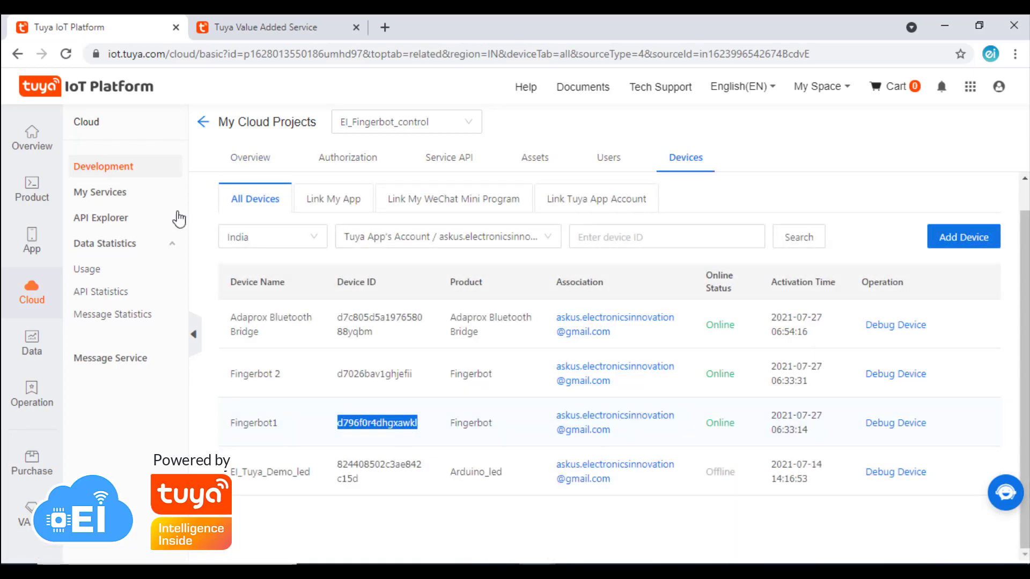
{"action": "left_click", "coordinate": [109, 221]}
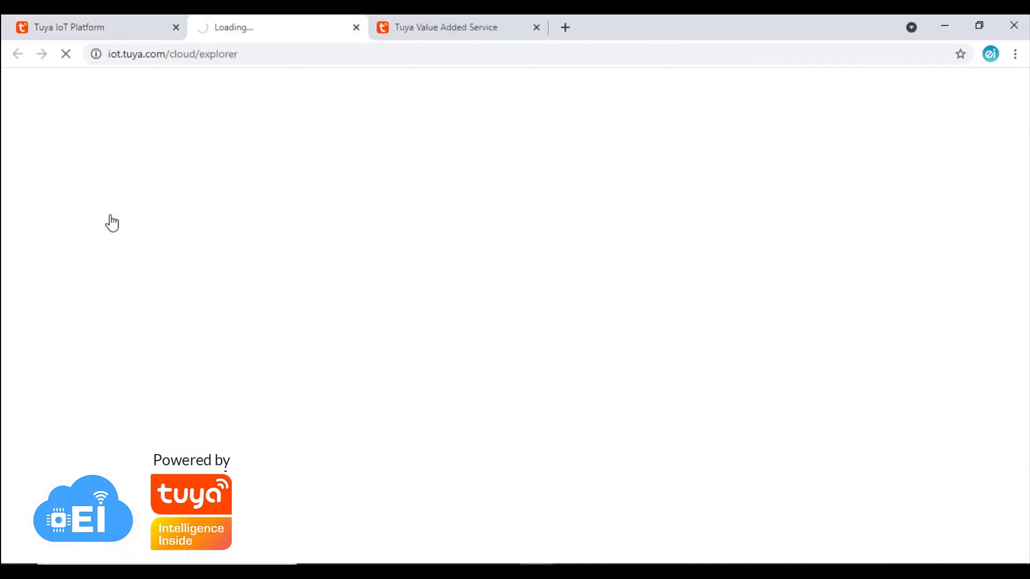
{"action": "scroll", "coordinate": [73, 357], "scroll_direction": "down", "scroll_amount": 1}
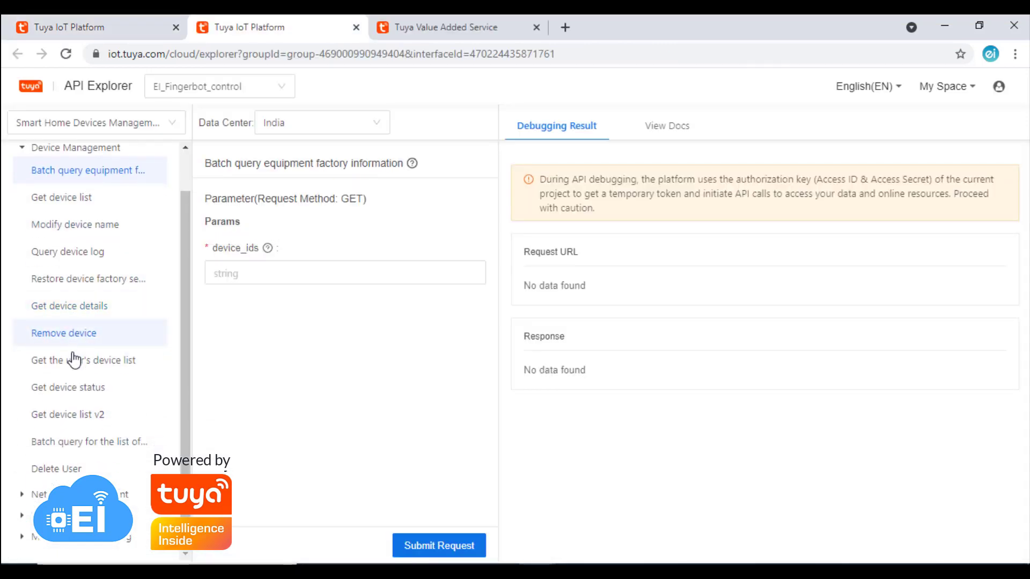
{"action": "scroll", "coordinate": [64, 322], "scroll_direction": "up", "scroll_amount": 1}
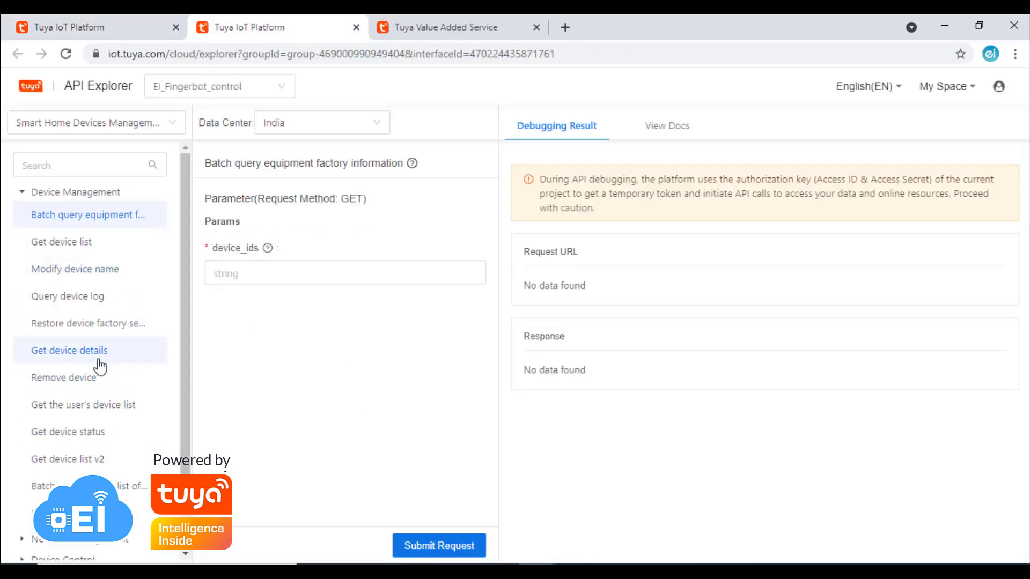
{"action": "left_click", "coordinate": [81, 356]}
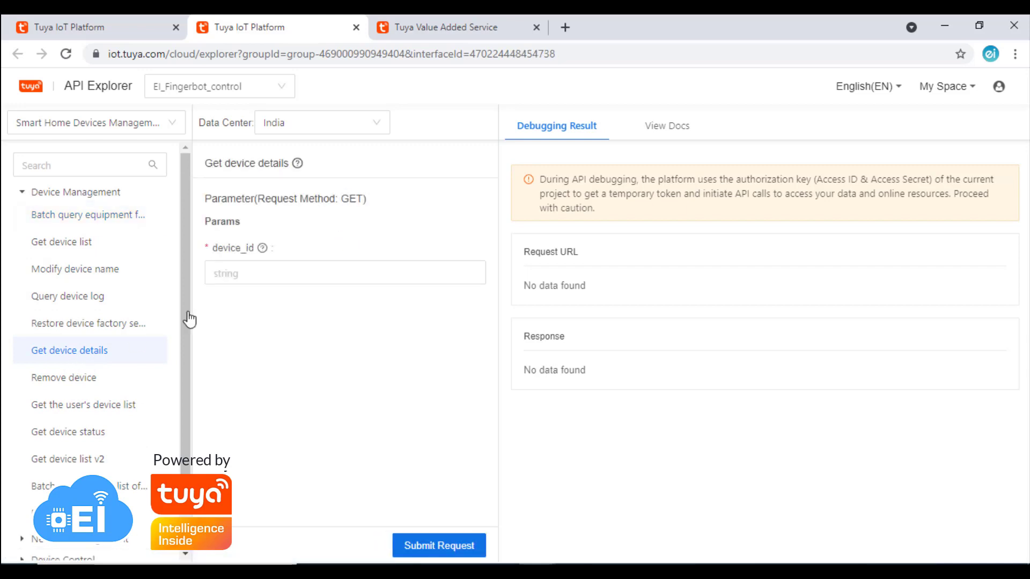
{"action": "left_click", "coordinate": [241, 271]}
{"action": "type", "text": "d796f8r4dhgxawk"}
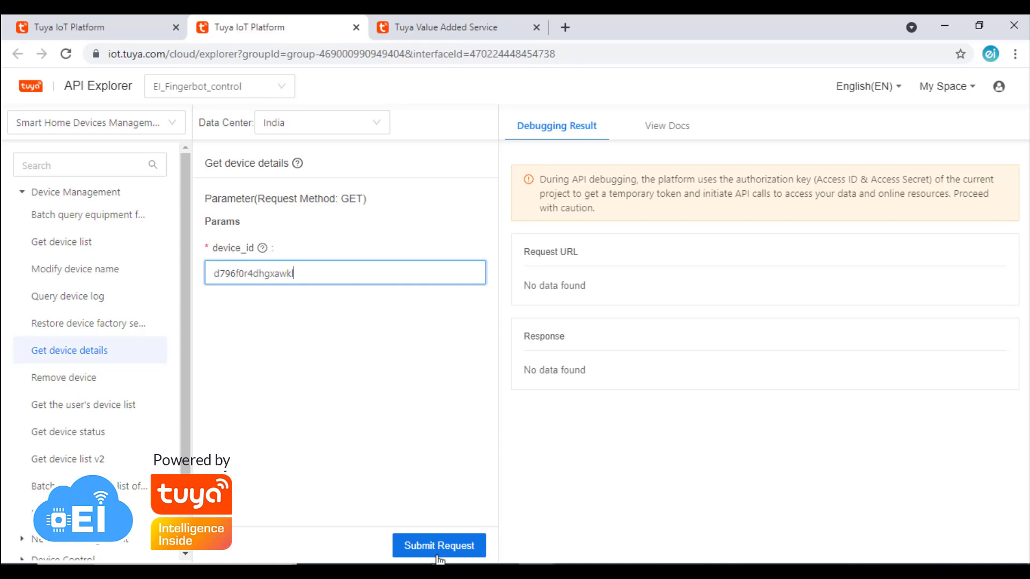
{"action": "left_click", "coordinate": [455, 552]}
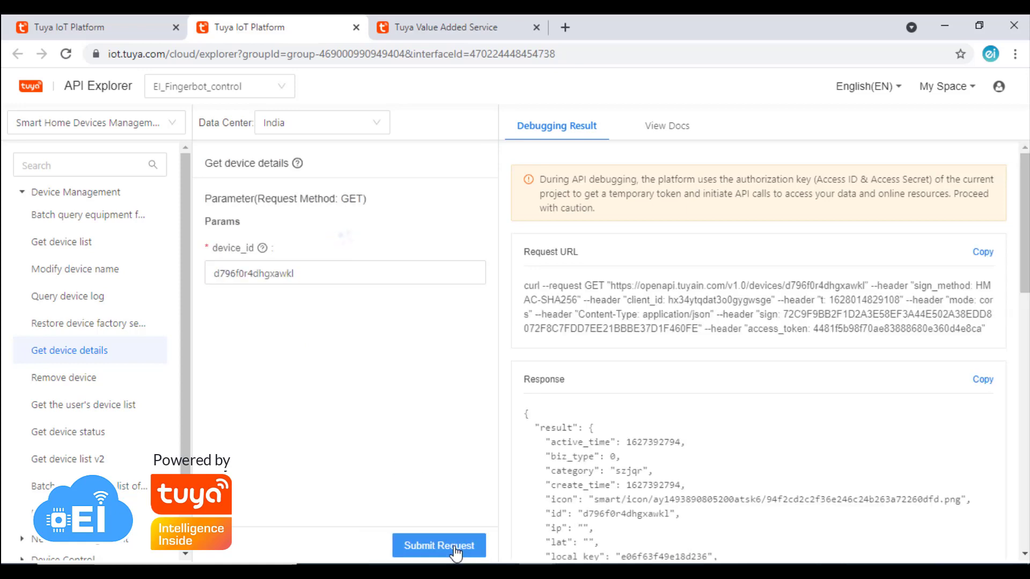
Examine the device details response, including the switch, battery percentage and other status codes of Fingerbot1
{"action": "scroll", "coordinate": [841, 406], "scroll_direction": "down", "scroll_amount": 5}
{"action": "scroll", "coordinate": [569, 222], "scroll_direction": "down", "scroll_amount": 4}
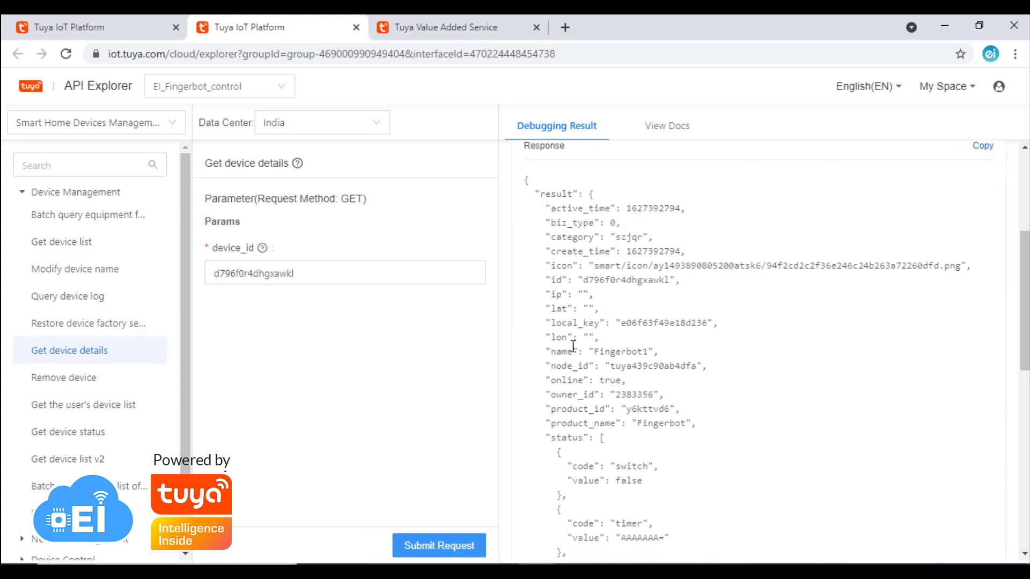
{"action": "left_click_drag", "start_coordinate": [571, 250], "coordinate": [653, 248]}
{"action": "left_click", "coordinate": [658, 249]}
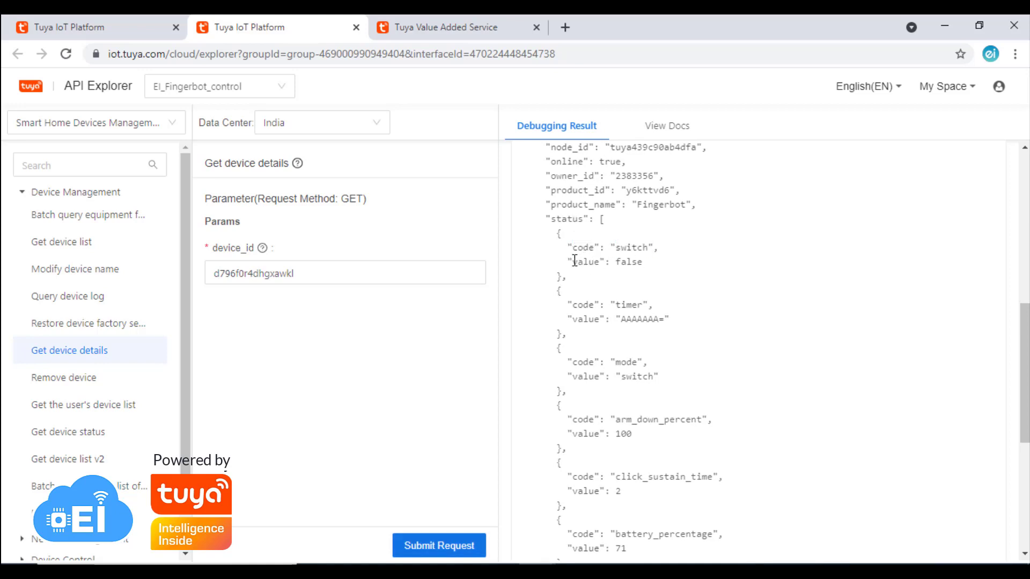
{"action": "left_click_drag", "start_coordinate": [572, 261], "coordinate": [650, 271]}
{"action": "left_click", "coordinate": [634, 263]}
{"action": "scroll", "coordinate": [607, 397], "scroll_direction": "down", "scroll_amount": 3}
{"action": "left_click_drag", "start_coordinate": [571, 386], "coordinate": [636, 404]}
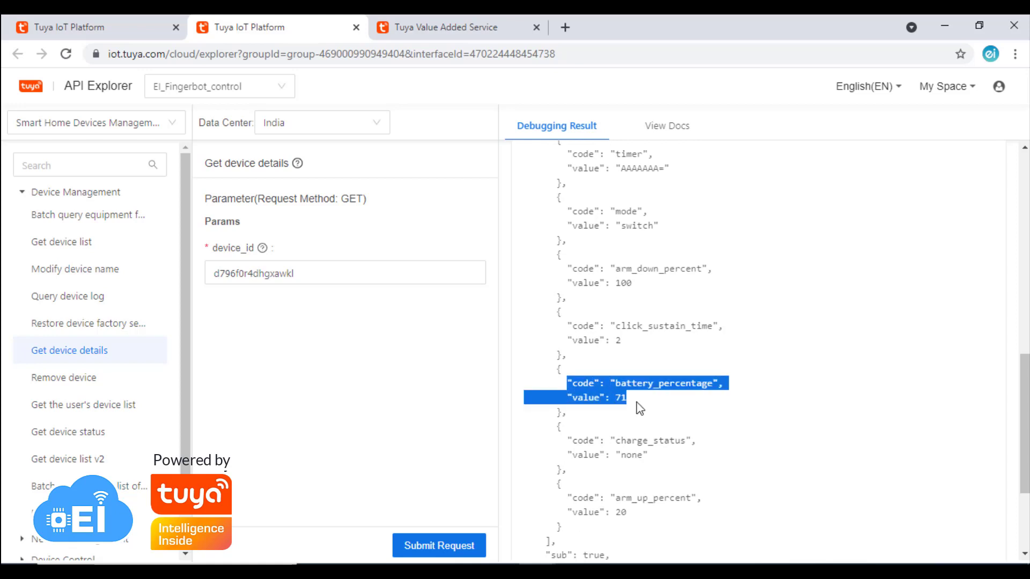
{"action": "left_click", "coordinate": [623, 396]}
{"action": "scroll", "coordinate": [686, 383], "scroll_direction": "down", "scroll_amount": 2}
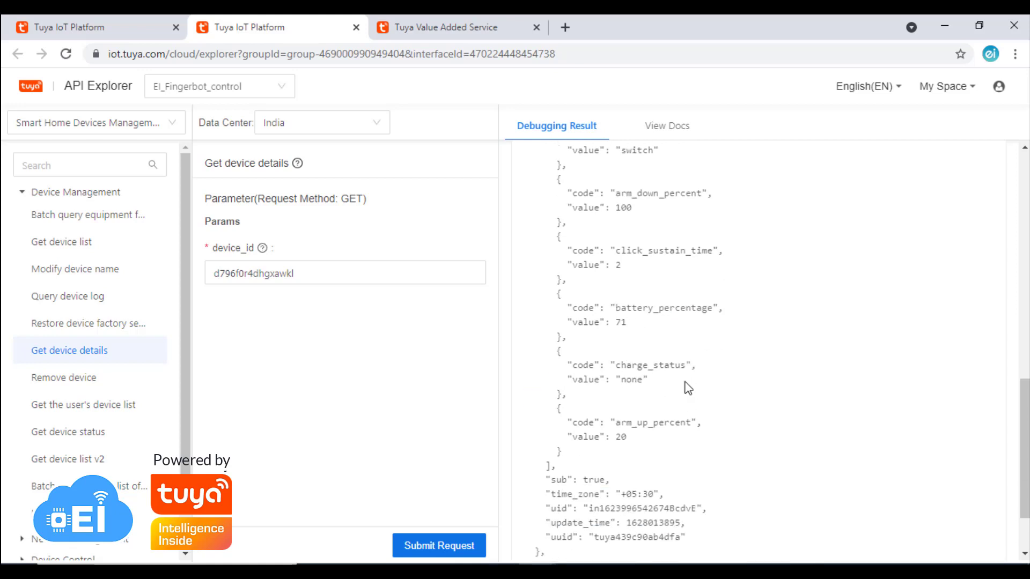
{"action": "scroll", "coordinate": [689, 388], "scroll_direction": "up", "scroll_amount": 3}
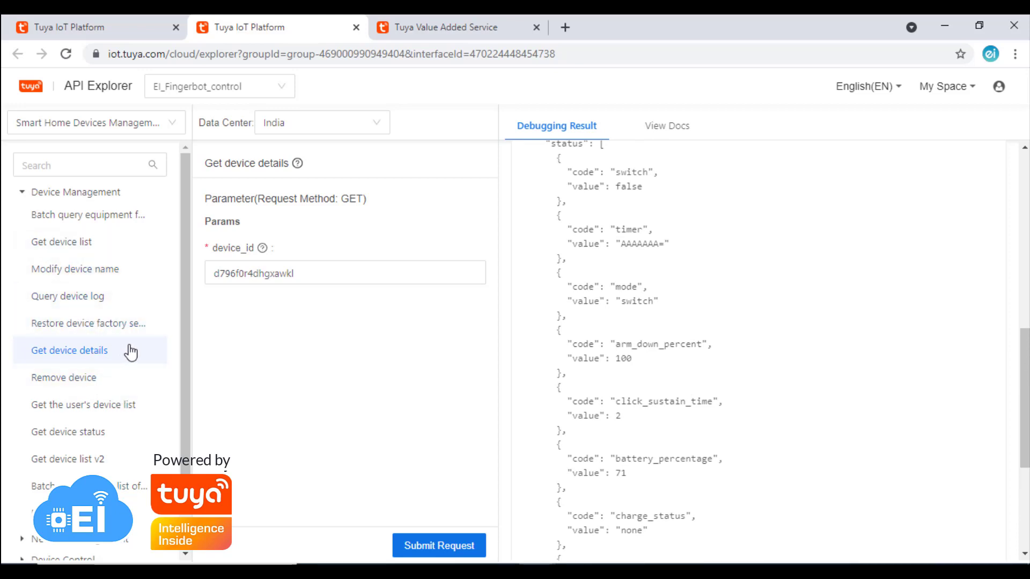
Open the Control Device request in the Device Control group and fill in Fingerbot1's device ID
{"action": "scroll", "coordinate": [130, 352], "scroll_direction": "down", "scroll_amount": 1}
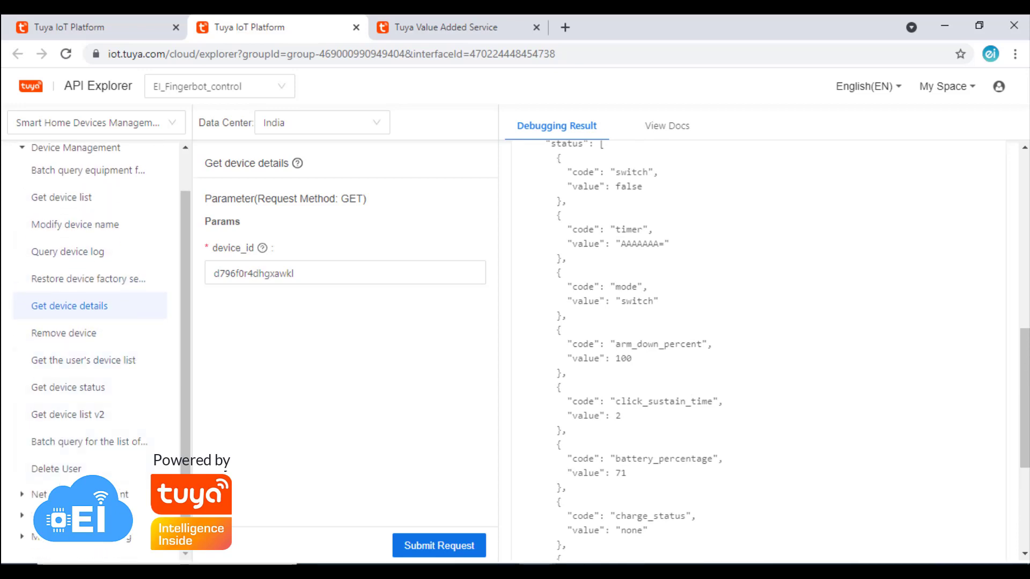
{"action": "left_click", "coordinate": [24, 518]}
{"action": "scroll", "coordinate": [91, 429], "scroll_direction": "down", "scroll_amount": 4}
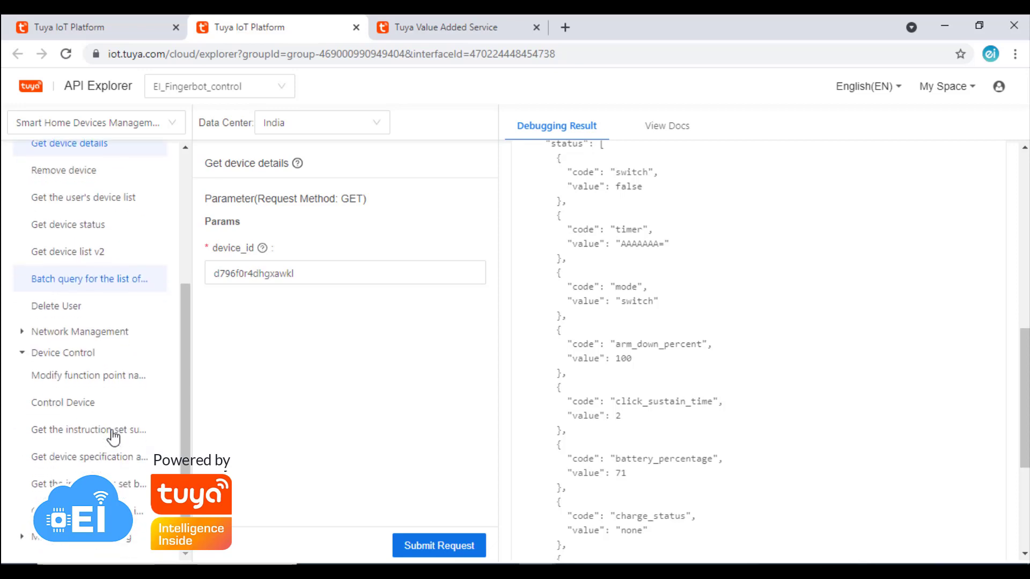
{"action": "left_click", "coordinate": [63, 407]}
{"action": "left_click", "coordinate": [267, 263]}
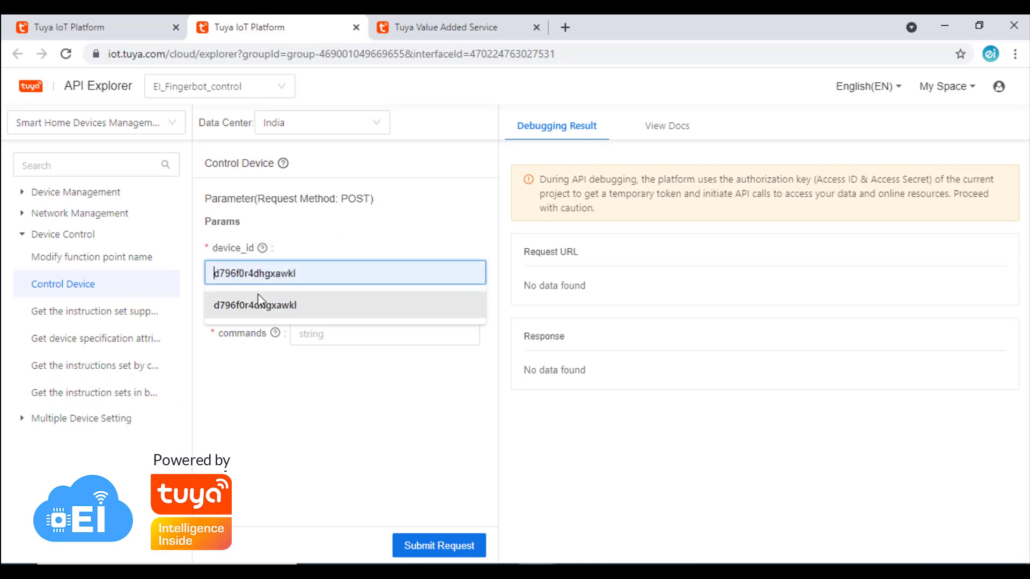
{"action": "left_click", "coordinate": [257, 301]}
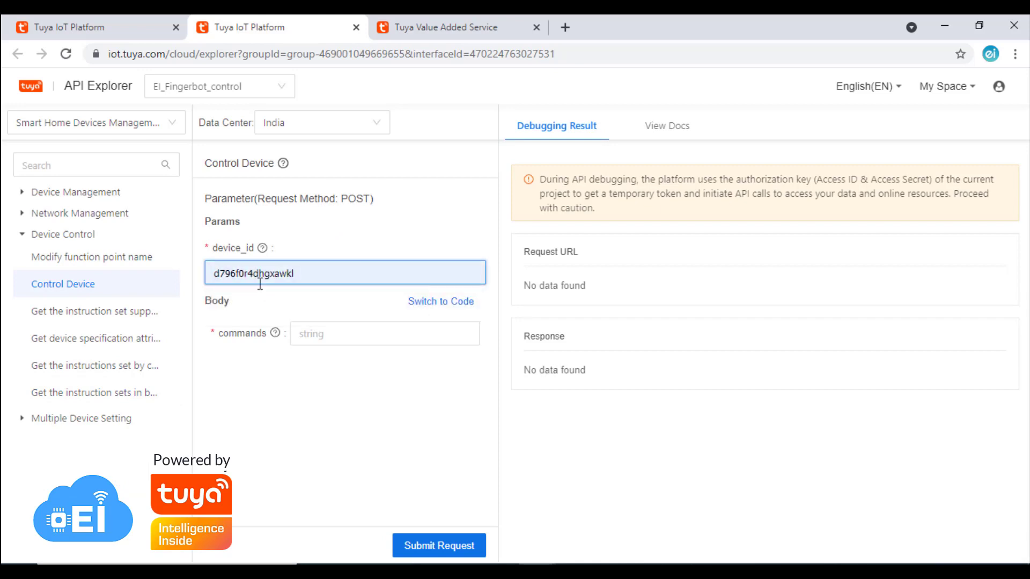
{"action": "left_click", "coordinate": [368, 338]}
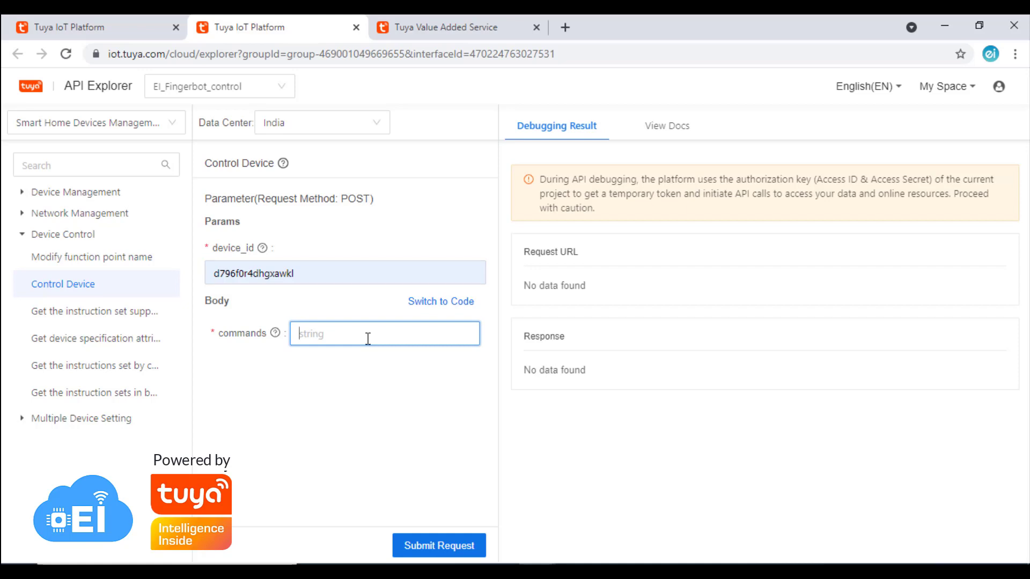
Request the instruction set supported by Fingerbot1 and review the function codes and value ranges in the response
{"action": "left_click", "coordinate": [80, 313]}
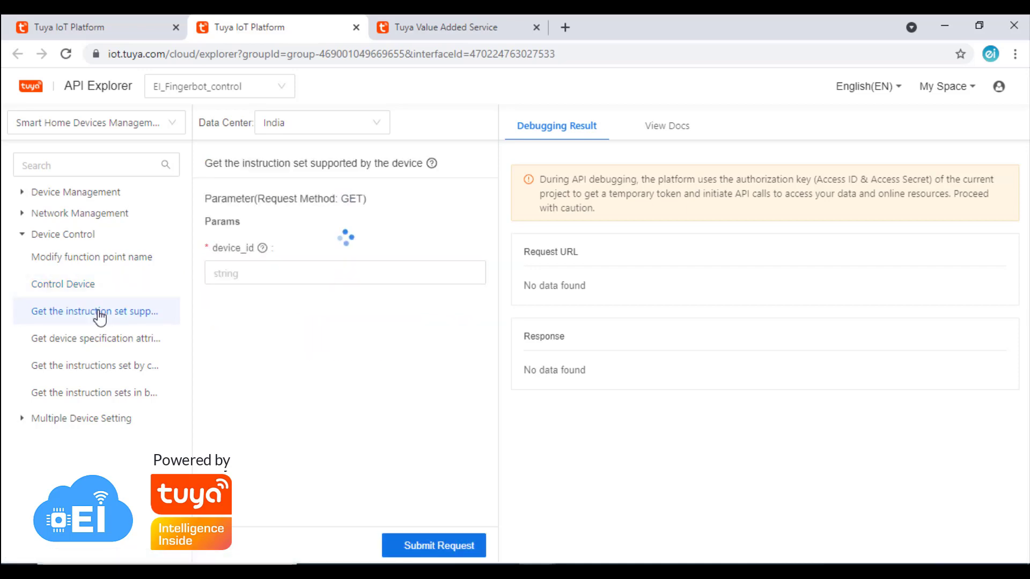
{"action": "left_click", "coordinate": [268, 275]}
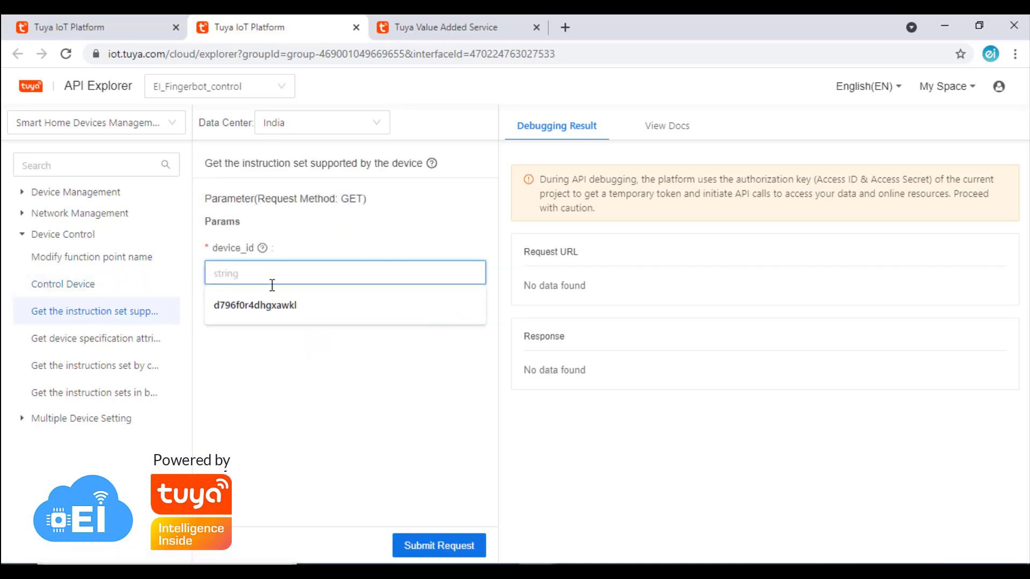
{"action": "left_click", "coordinate": [272, 305]}
{"action": "left_click", "coordinate": [436, 546]}
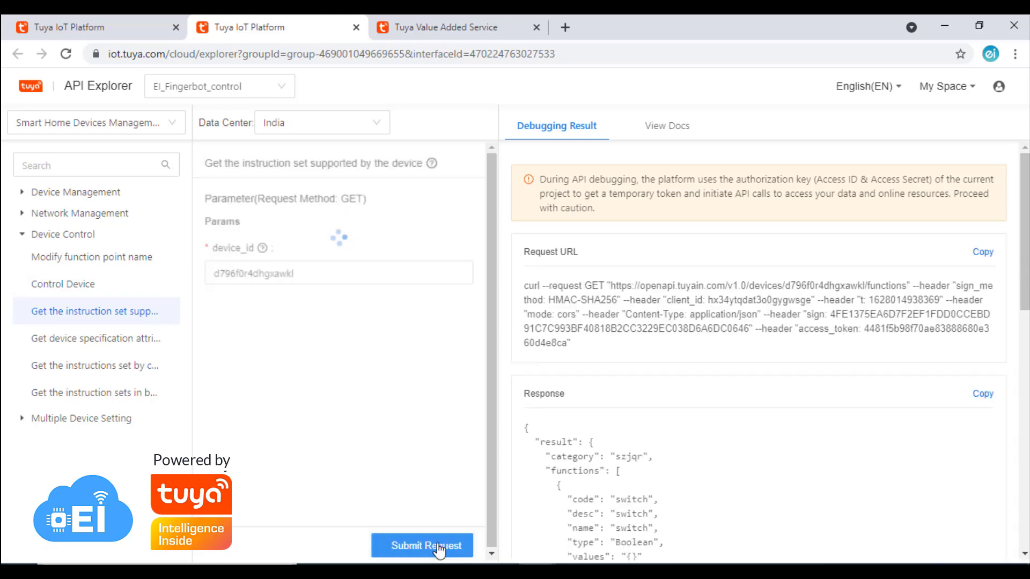
{"action": "scroll", "coordinate": [782, 414], "scroll_direction": "down", "scroll_amount": 4}
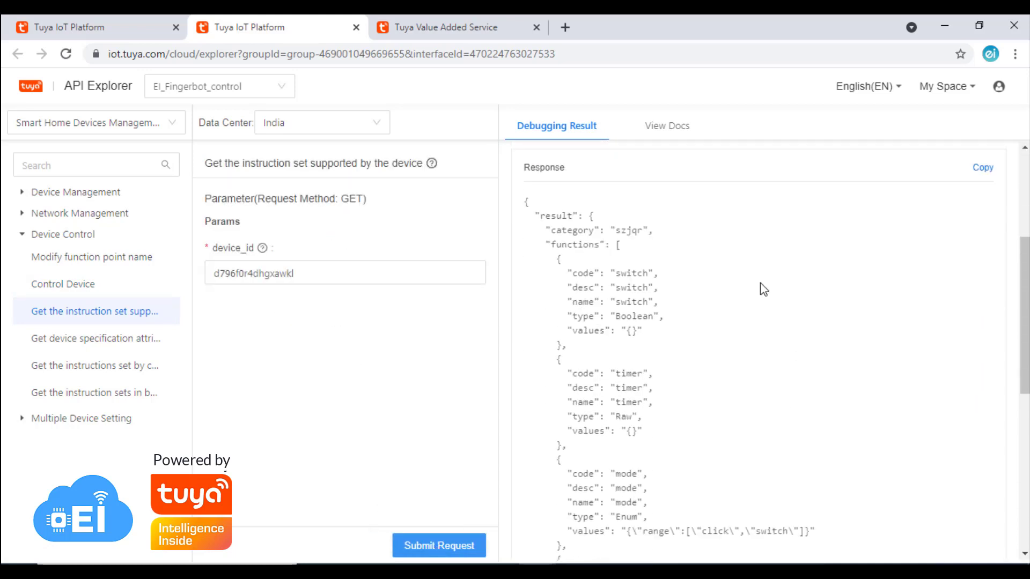
{"action": "scroll", "coordinate": [616, 503], "scroll_direction": "down", "scroll_amount": 5}
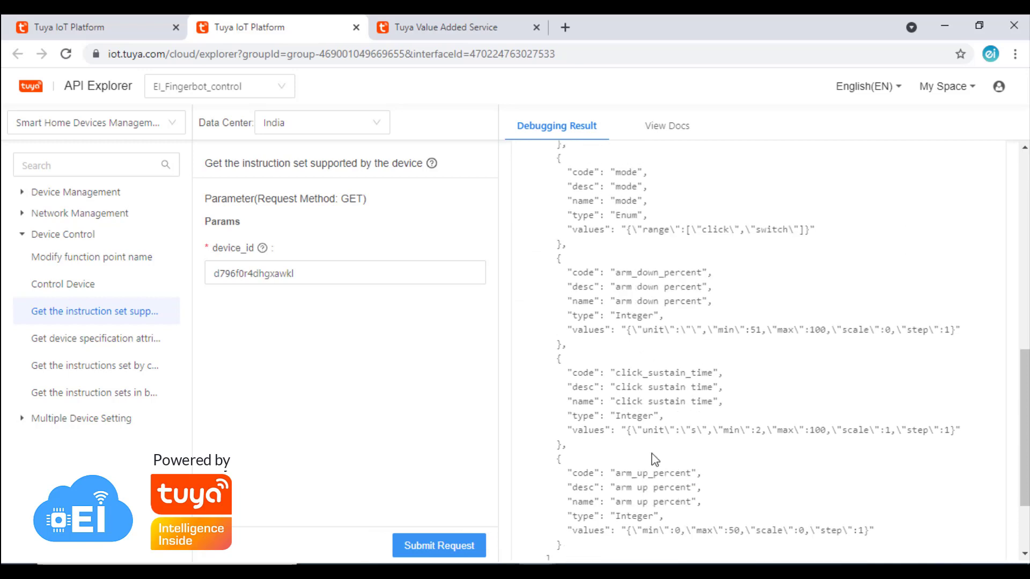
{"action": "scroll", "coordinate": [653, 458], "scroll_direction": "up", "scroll_amount": 10}
Submit a Control Device request for Fingerbot1 with the commands { "code": "switch", "value":true }
{"action": "left_click", "coordinate": [57, 289]}
{"action": "left_click", "coordinate": [287, 271]}
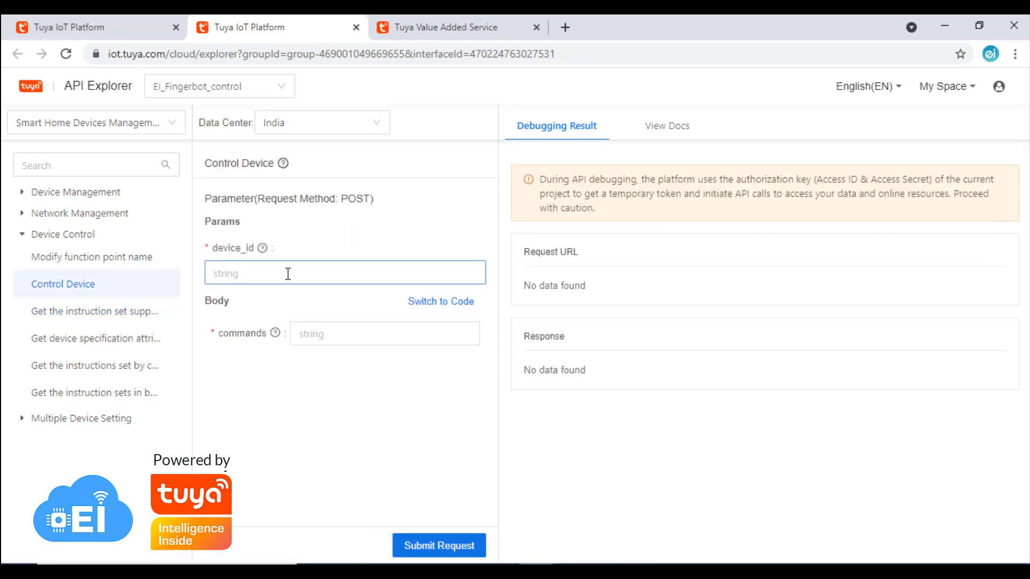
{"action": "left_click", "coordinate": [271, 305]}
{"action": "left_click", "coordinate": [315, 335]}
{"action": "type", "text": "{ \"code\": \"switch\", \"value\":true }"}
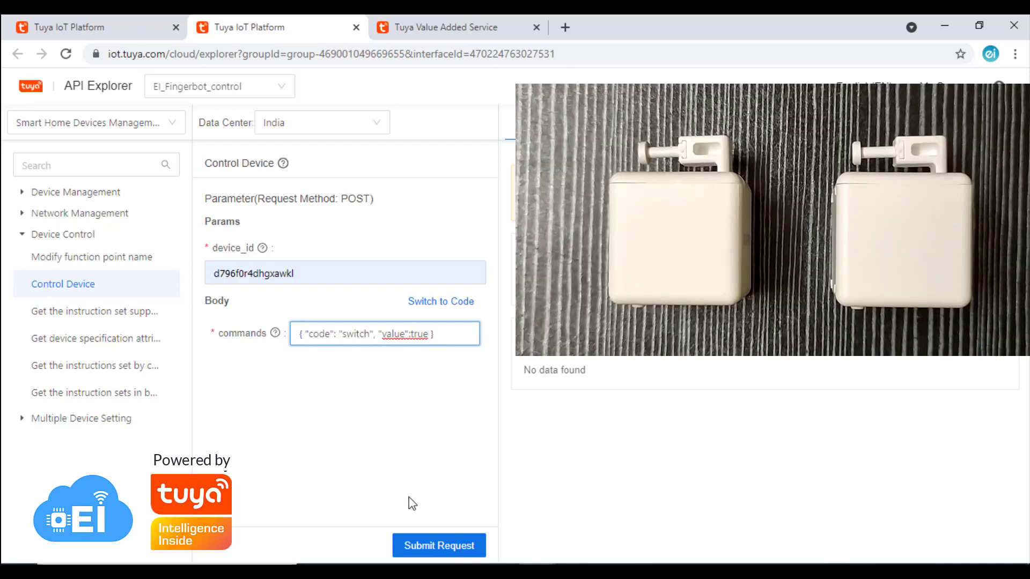
{"action": "left_click", "coordinate": [425, 551]}
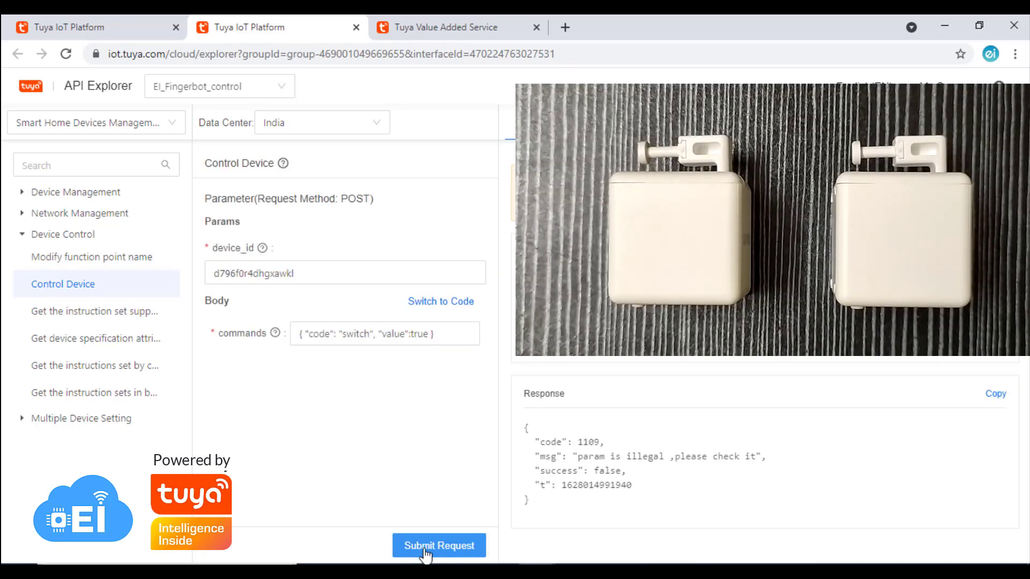
Enclose the commands in square brackets as [{ "code": "switch", "value":true }] and resubmit the Control Device request
{"action": "left_click", "coordinate": [473, 332]}
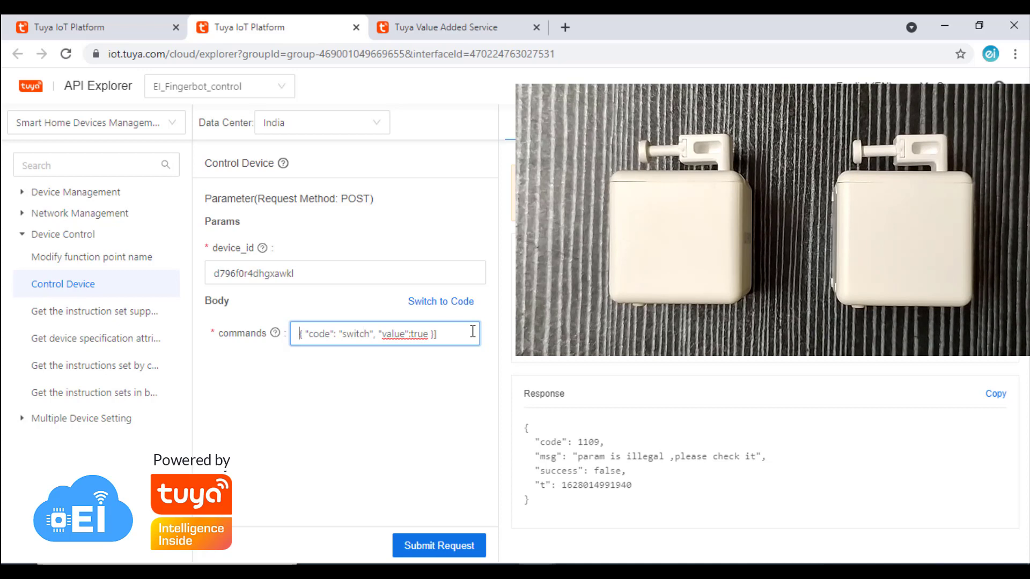
{"action": "key", "text": "Home"}
{"action": "type", "text": "["}
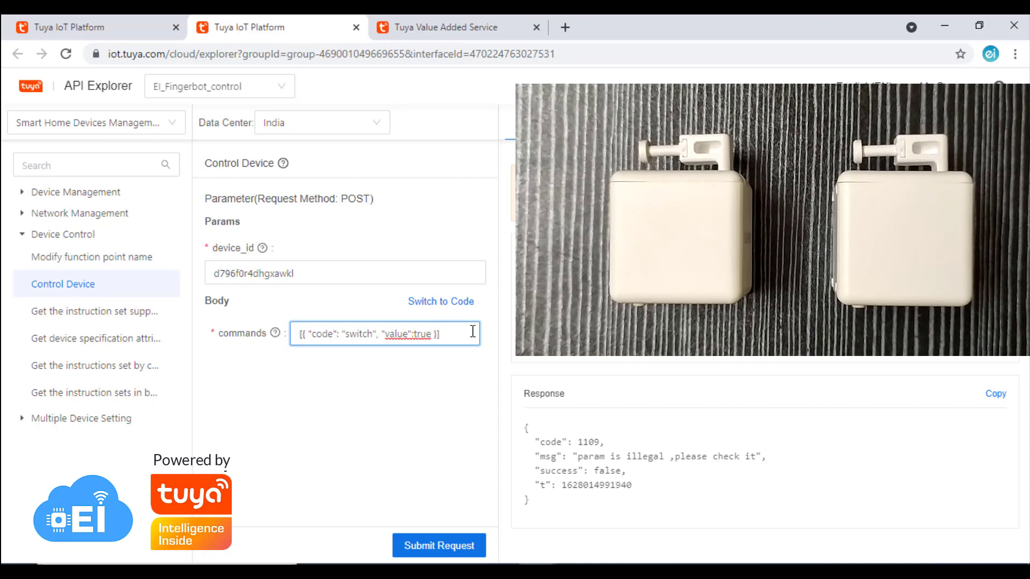
{"action": "left_click", "coordinate": [440, 548]}
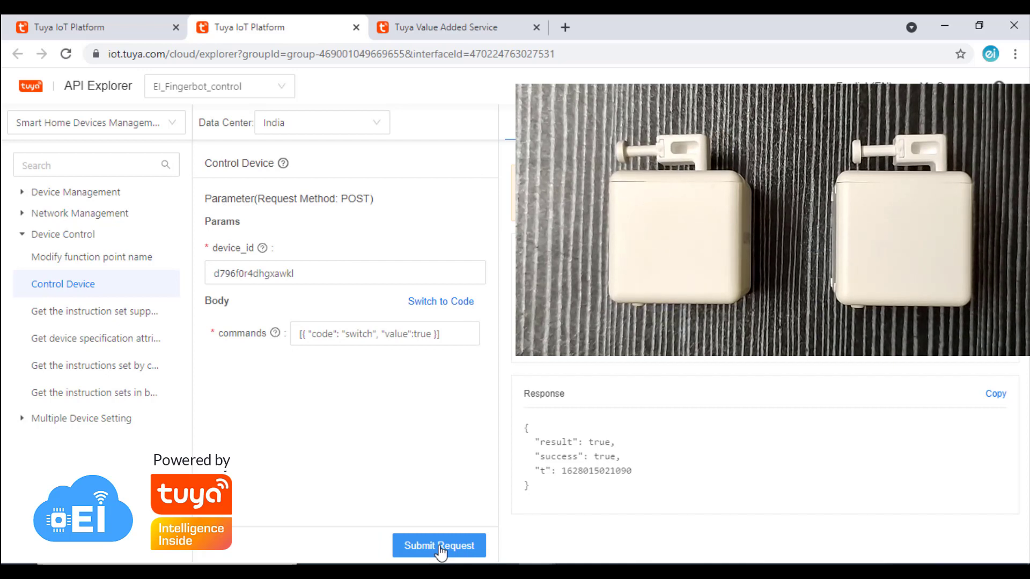
Change the commands to [{ "code": "switch", "value":false }] and submit the Control Device request for Fingerbot1
{"action": "left_click", "coordinate": [440, 332]}
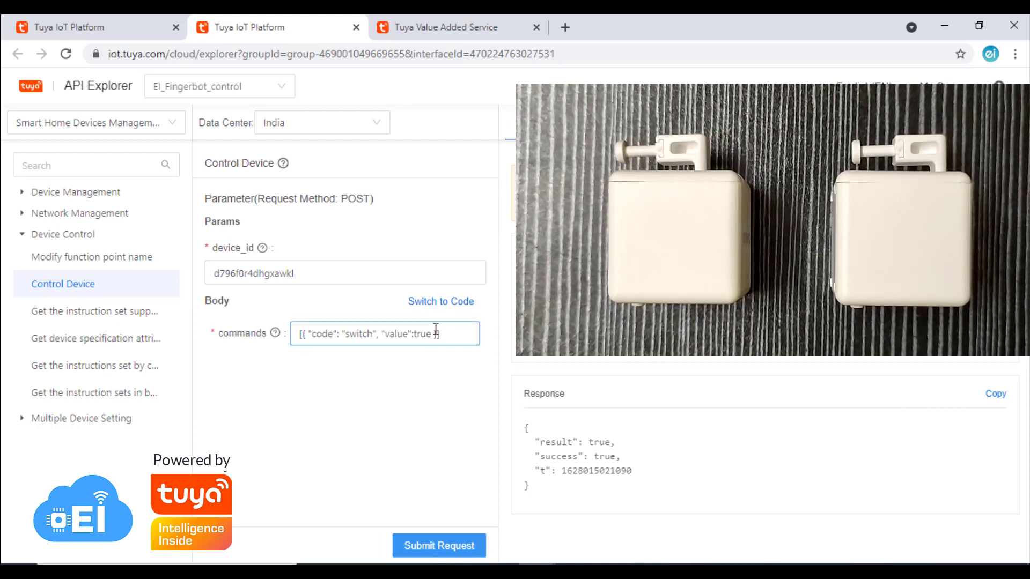
{"action": "key", "text": "BackSpace"}
{"action": "key", "text": "BackSpace"}
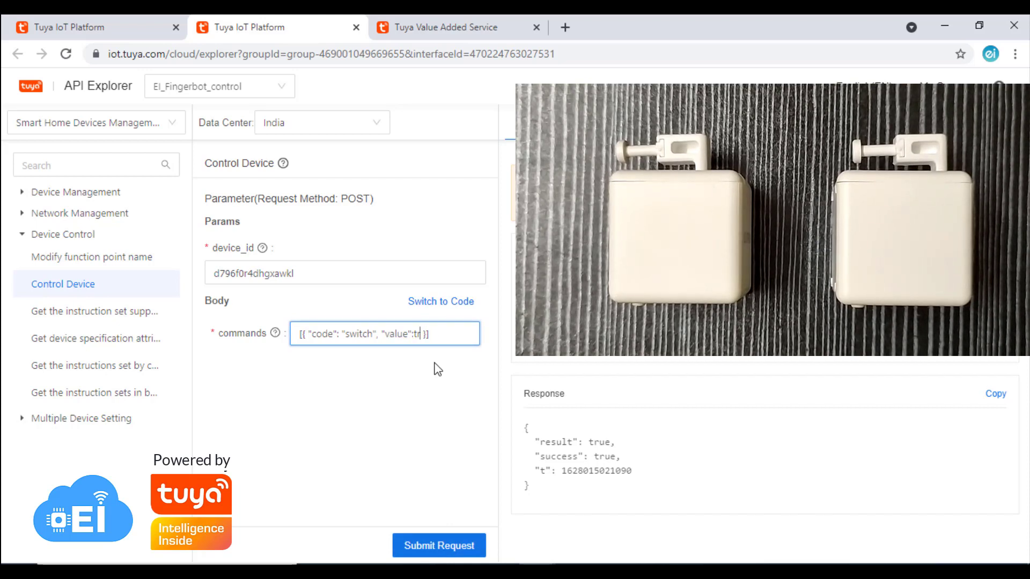
{"action": "type", "text": ":fals"}
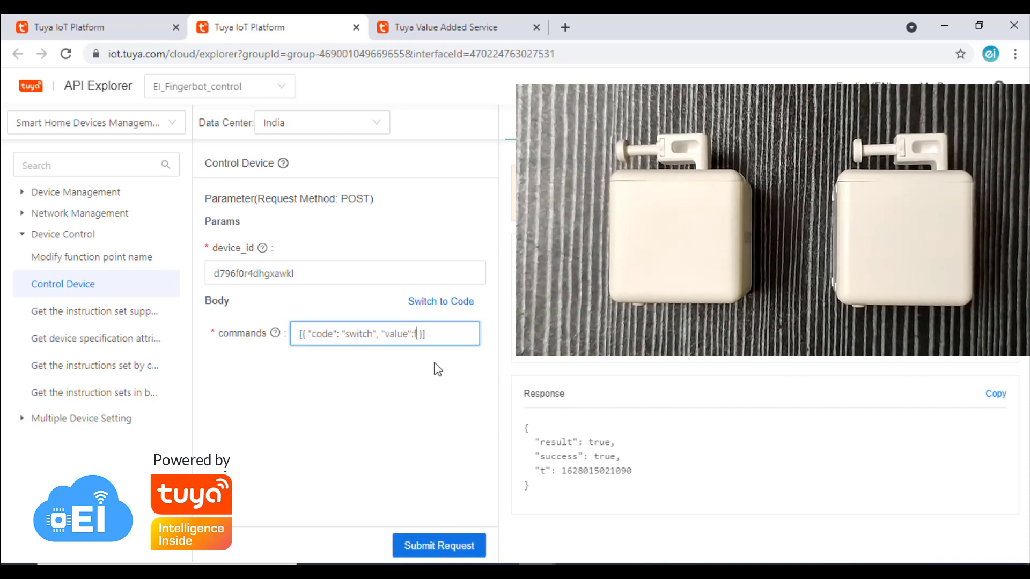
{"action": "type", "text": "e"}
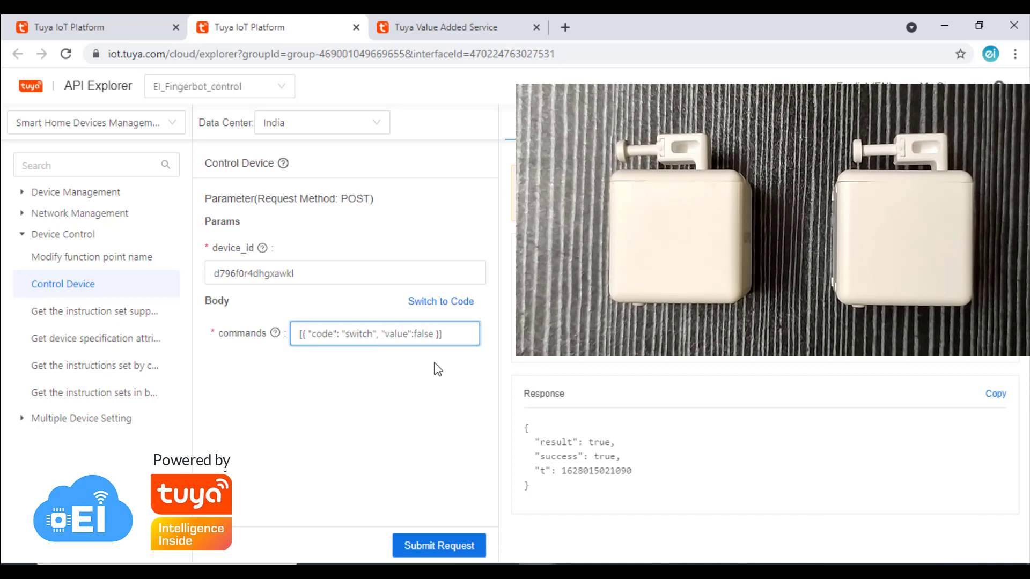
{"action": "left_click", "coordinate": [454, 549]}
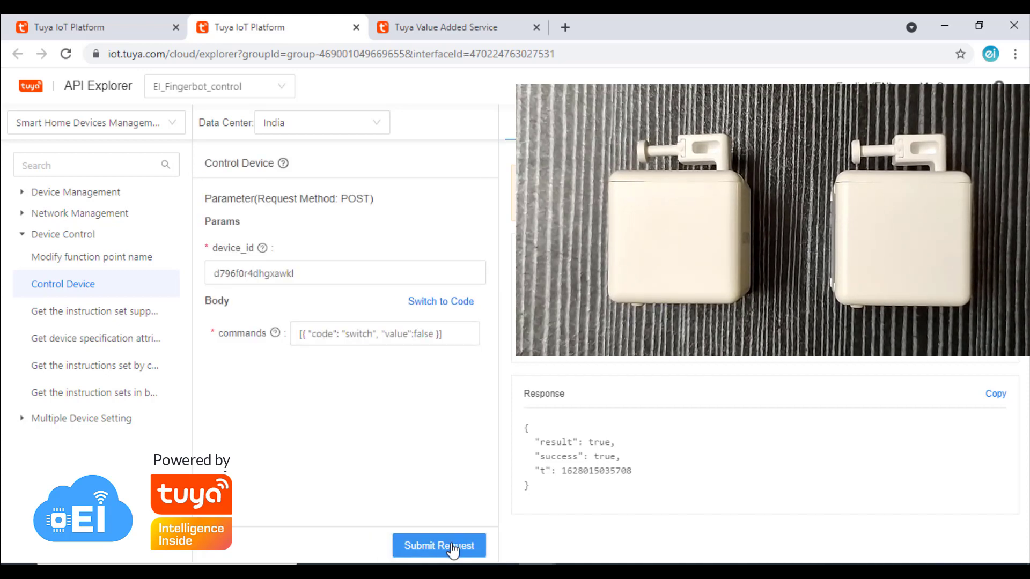
Set the switch value in the commands back to true and submit the Control Device request for Fingerbot1
{"action": "left_click", "coordinate": [459, 334]}
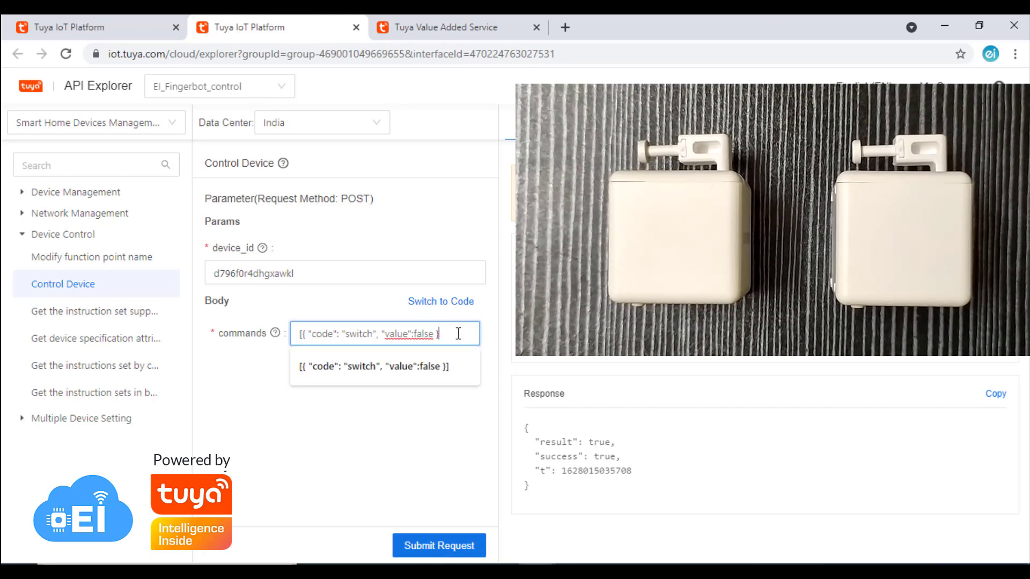
{"action": "key", "text": "BackSpace"}
{"action": "key", "text": "BackSpace"}
{"action": "key", "text": "BackSpace"}
{"action": "key", "text": "BackSpace"}
{"action": "key", "text": "BackSpace"}
{"action": "key", "text": "BackSpace"}
{"action": "key", "text": "BackSpace"}
{"action": "key", "text": "BackSpace"}
{"action": "left_click", "coordinate": [429, 394]}
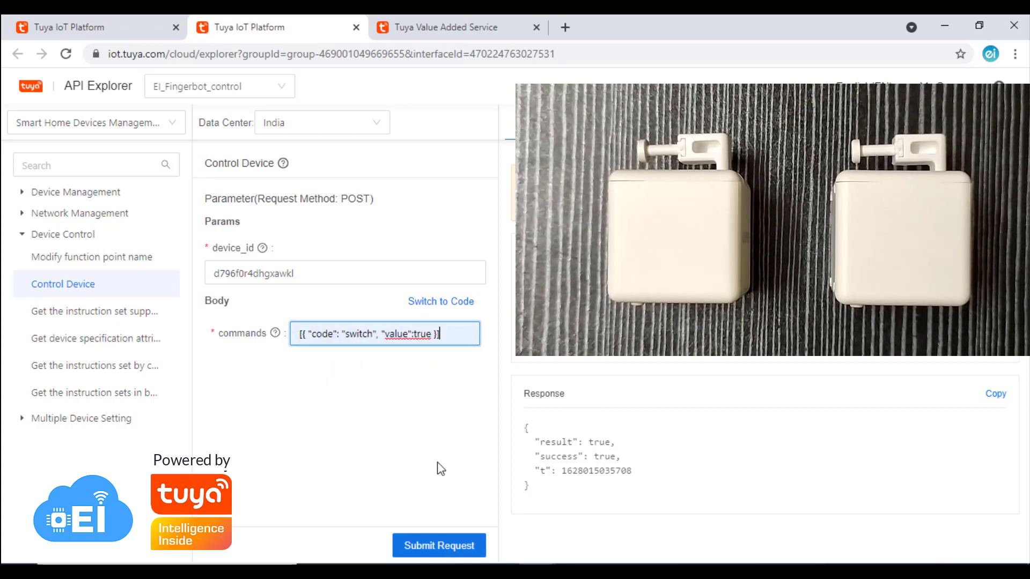
{"action": "left_click", "coordinate": [455, 547]}
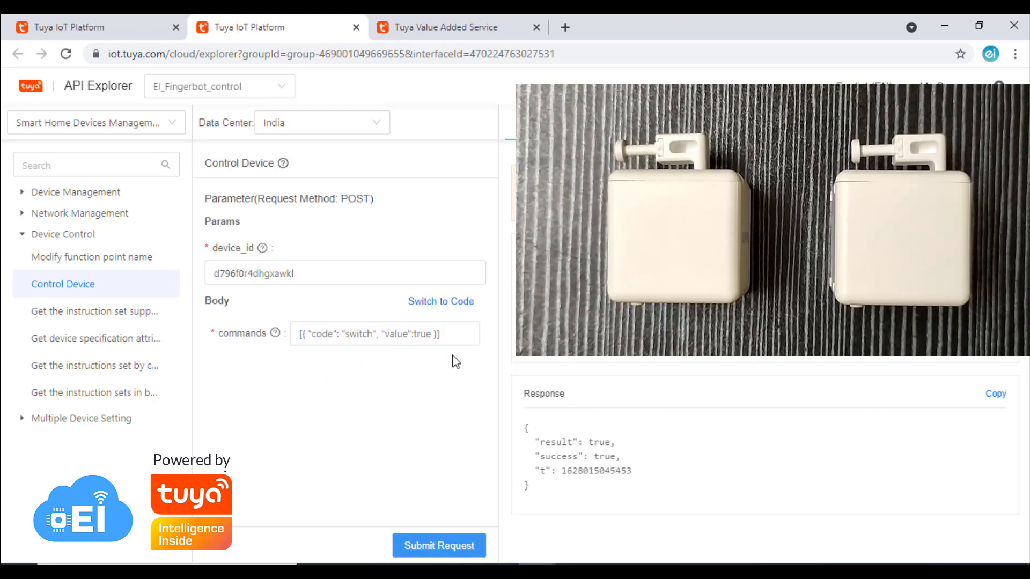
Set Fingerbot1's commands to [{ "code": "switch", "value":false }] again and submit the request
{"action": "left_click", "coordinate": [451, 332]}
{"action": "key", "text": "BackSpace"}
{"action": "key", "text": "BackSpace"}
{"action": "key", "text": "BackSpace"}
{"action": "key", "text": "BackSpace"}
{"action": "key", "text": "BackSpace"}
{"action": "key", "text": "BackSpace"}
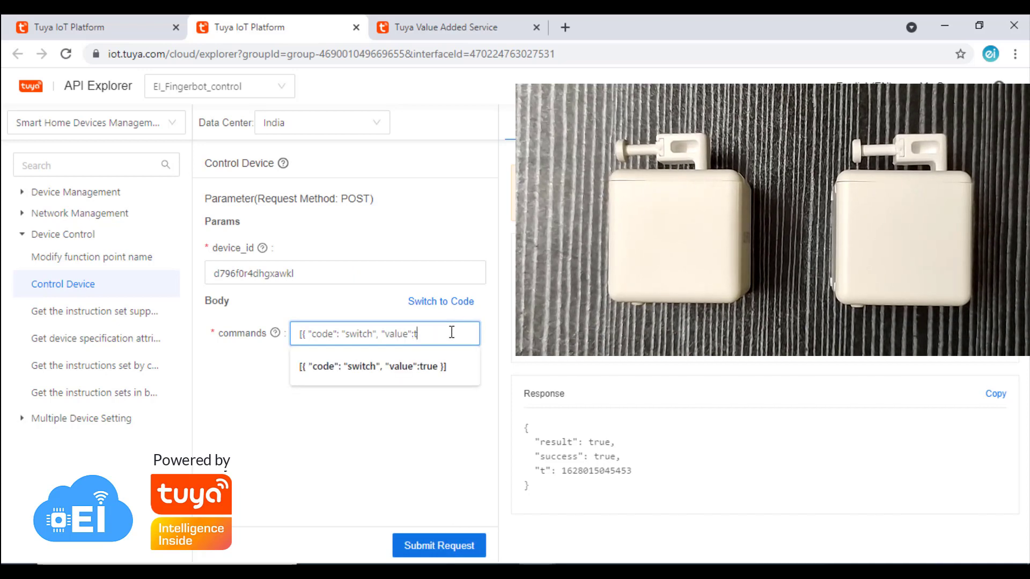
{"action": "key", "text": "BackSpace"}
{"action": "left_click", "coordinate": [435, 395]}
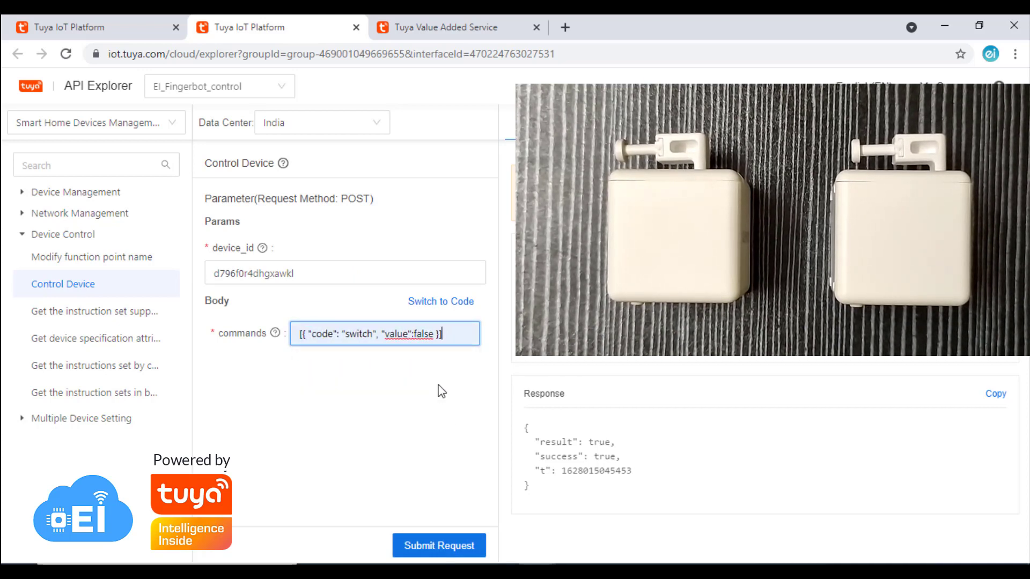
{"action": "left_click", "coordinate": [447, 546]}
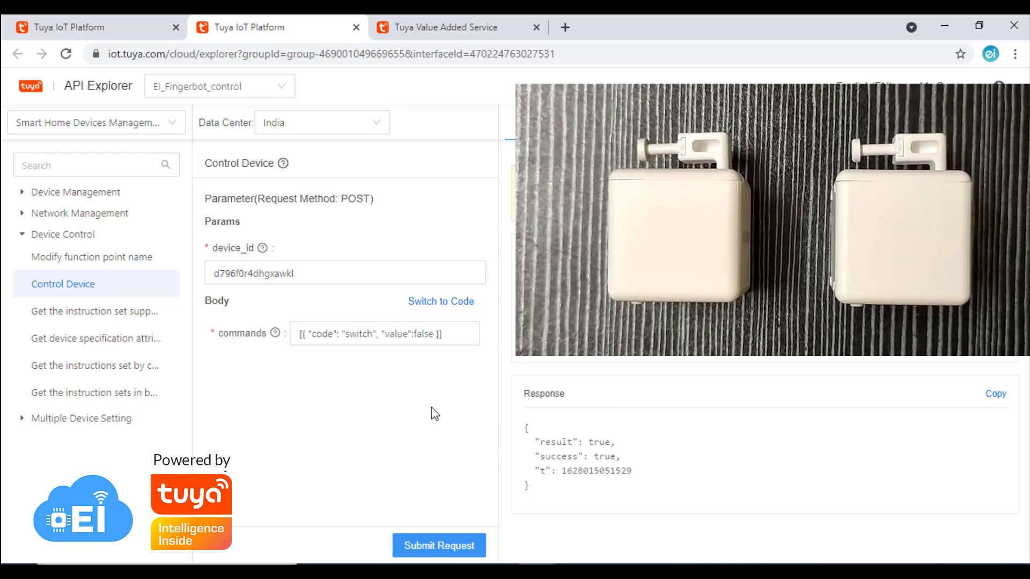
Copy Fingerbot 2's device ID from the project's device list and replace the device_id in the Control Device request with it
{"action": "left_click", "coordinate": [131, 24]}
{"action": "double_click", "coordinate": [369, 374]}
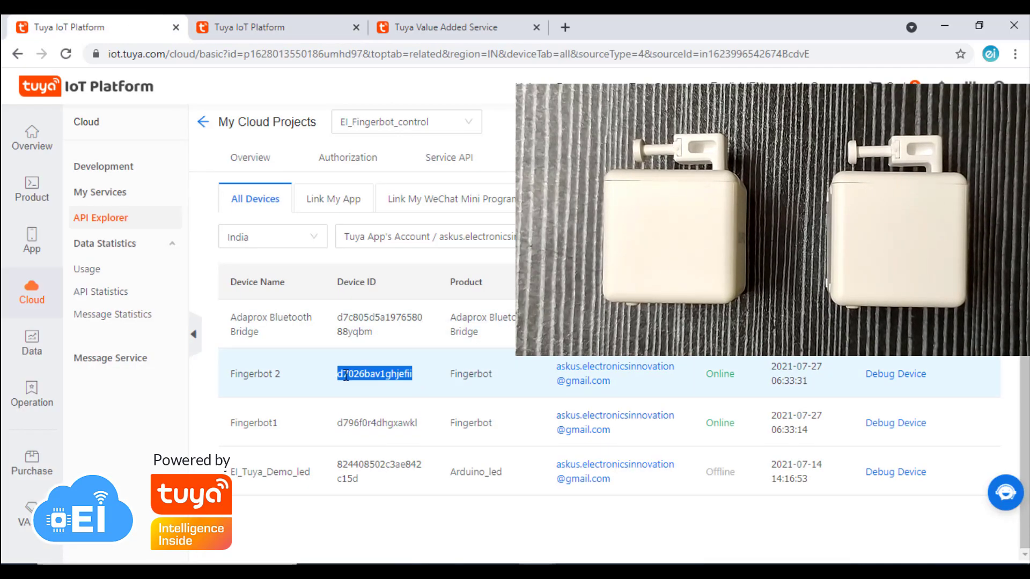
{"action": "right_click", "coordinate": [355, 372]}
{"action": "left_click", "coordinate": [375, 385]}
{"action": "left_click", "coordinate": [214, 22]}
{"action": "left_click", "coordinate": [316, 271]}
{"action": "key", "text": "ctrl+a"}
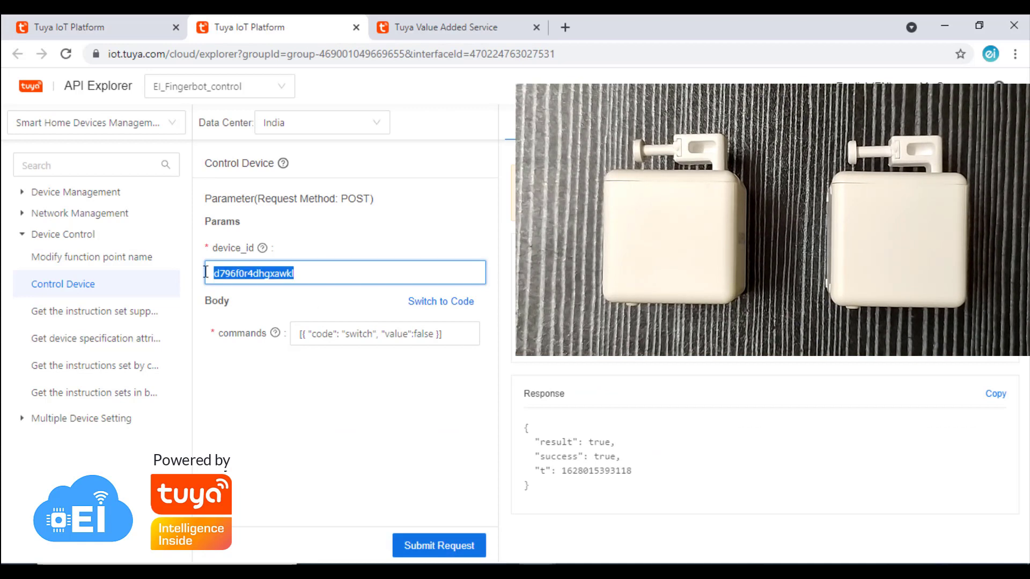
{"action": "key", "text": "ctrl+v"}
Set the commands to [{ "code": "switch", "value":true }] and submit the Control Device request for Fingerbot 2
{"action": "left_click", "coordinate": [476, 333]}
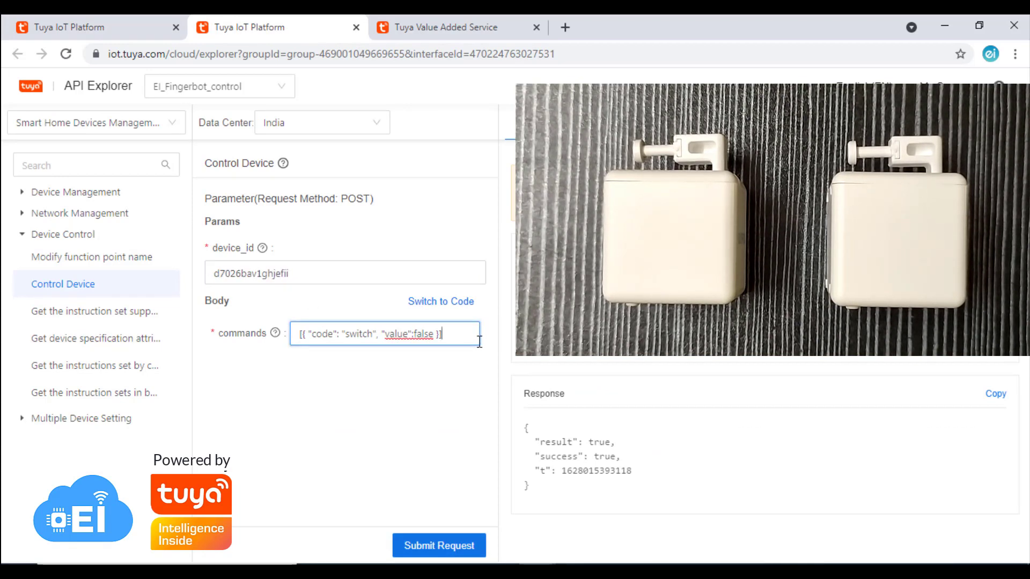
{"action": "key", "text": "BackSpace"}
{"action": "key", "text": "BackSpace"}
{"action": "key", "text": "BackSpace"}
{"action": "key", "text": "BackSpace"}
{"action": "key", "text": "BackSpace"}
{"action": "key", "text": "BackSpace"}
{"action": "key", "text": "BackSpace"}
{"action": "key", "text": "BackSpace"}
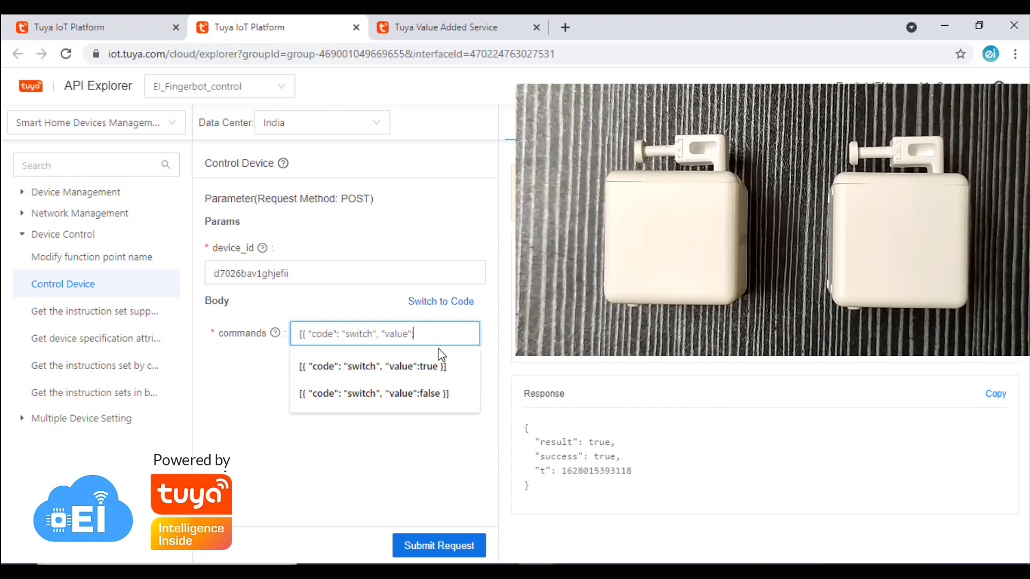
{"action": "left_click", "coordinate": [432, 369]}
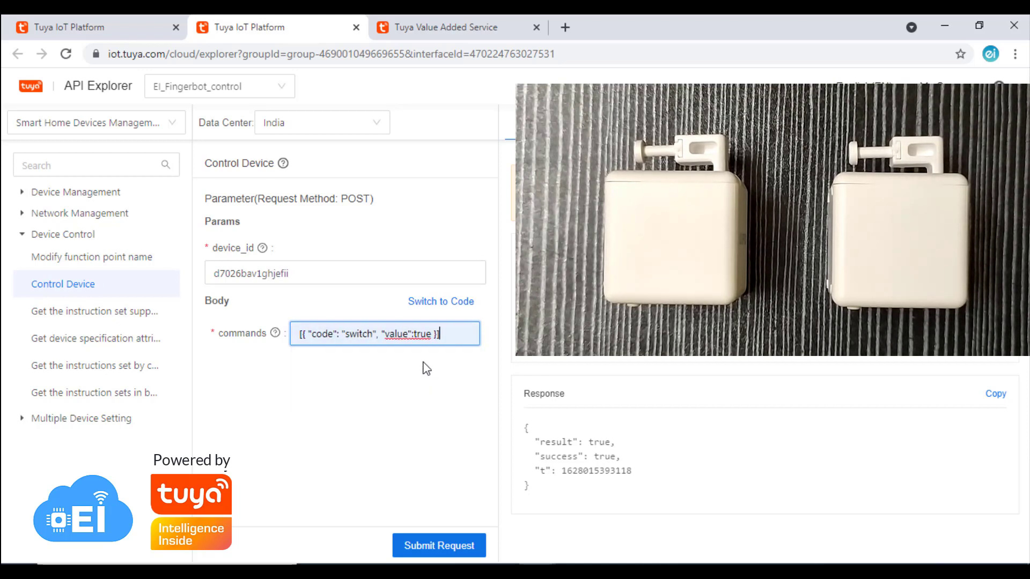
{"action": "left_click", "coordinate": [432, 549]}
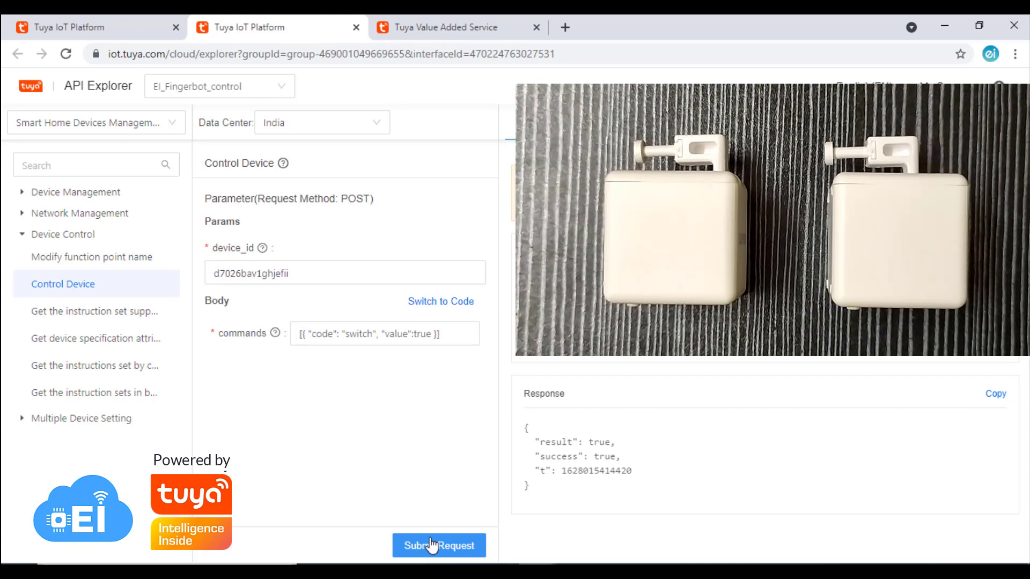
Change the switch value in the commands to false and submit the Control Device request for Fingerbot 2
{"action": "left_click", "coordinate": [450, 335]}
{"action": "key", "text": "BackSpace"}
{"action": "key", "text": "BackSpace"}
{"action": "key", "text": "BackSpace"}
{"action": "key", "text": "BackSpace"}
{"action": "key", "text": "BackSpace"}
{"action": "key", "text": "BackSpace"}
{"action": "key", "text": "BackSpace"}
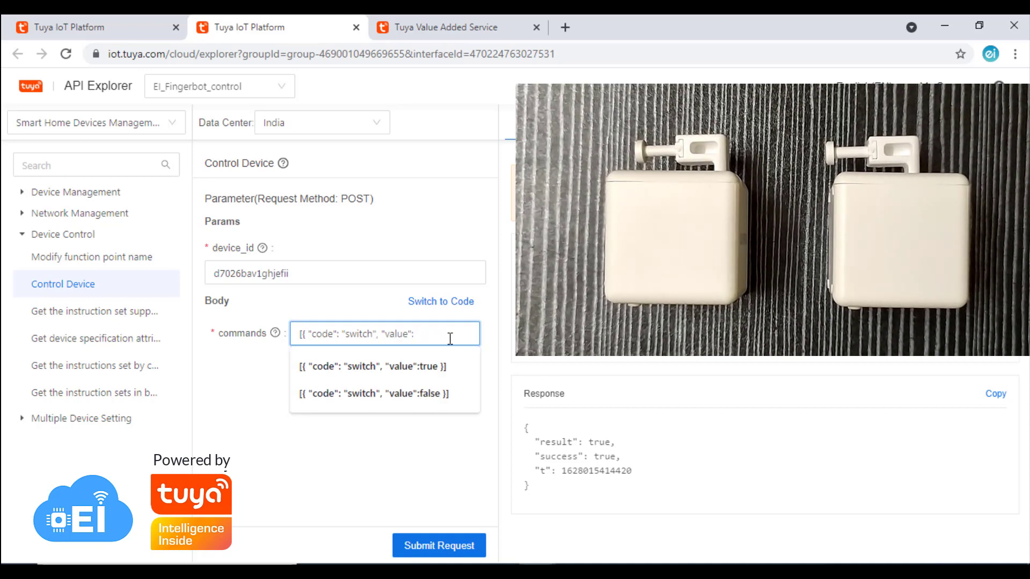
{"action": "left_click", "coordinate": [449, 389]}
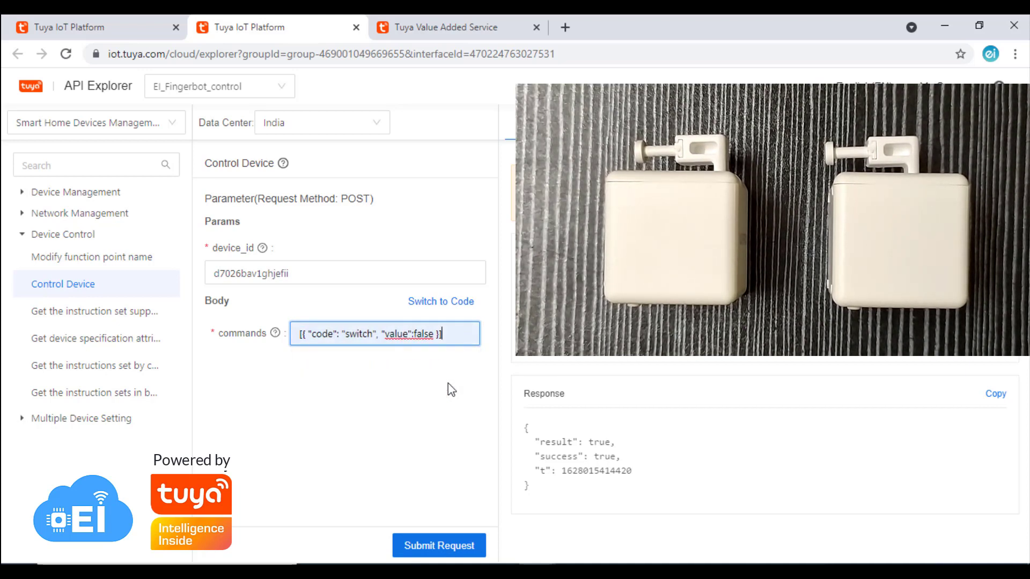
{"action": "left_click", "coordinate": [443, 554]}
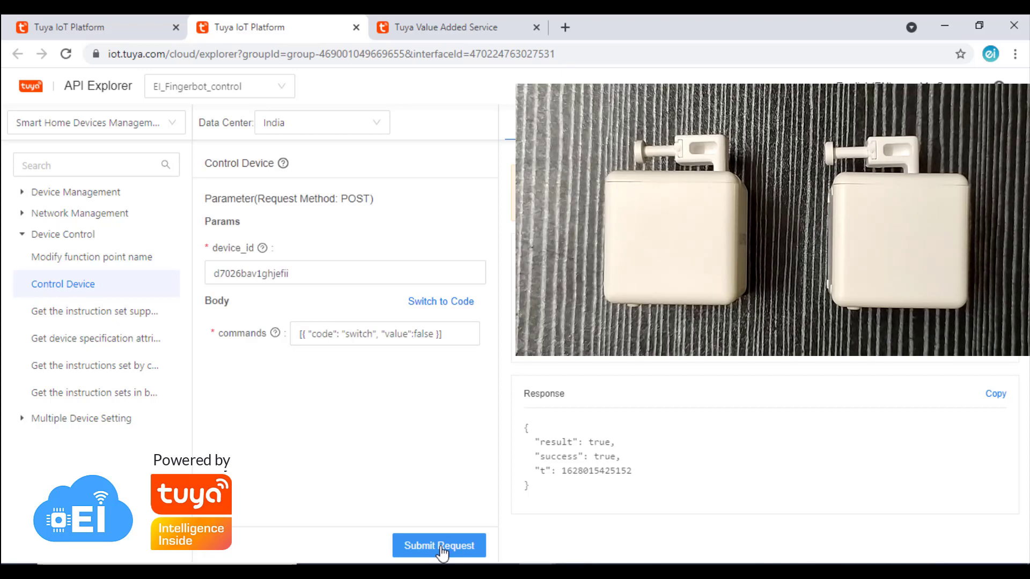
Resubmit the Control Device request for Fingerbot 2 with the commands [{ "code": "switch", "value":true }]
{"action": "left_click", "coordinate": [468, 336]}
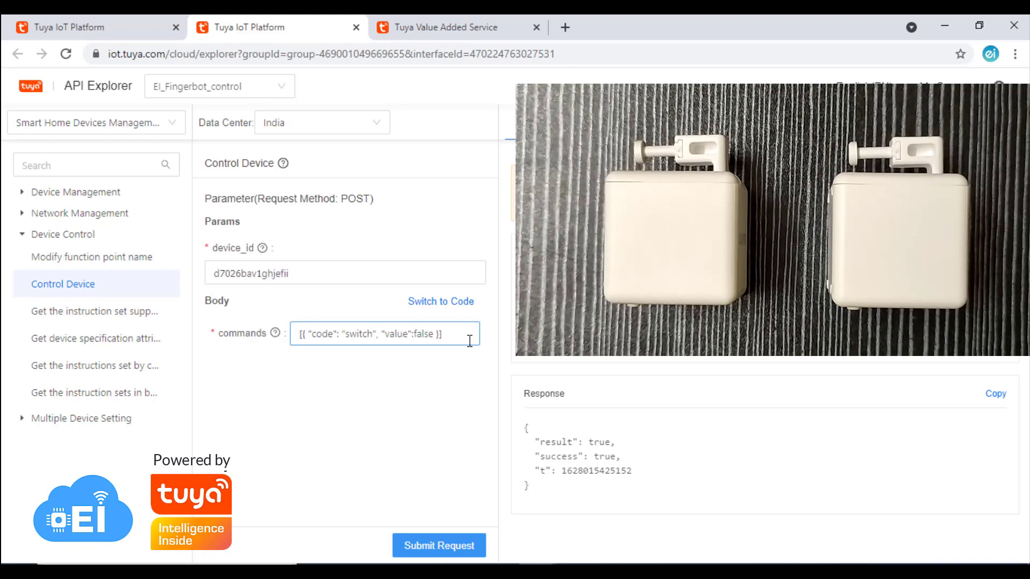
{"action": "key", "text": "BackSpace"}
{"action": "key", "text": "BackSpace"}
{"action": "key", "text": "BackSpace"}
{"action": "key", "text": "BackSpace"}
{"action": "key", "text": "BackSpace"}
{"action": "key", "text": "BackSpace"}
{"action": "key", "text": "BackSpace"}
{"action": "key", "text": "BackSpace"}
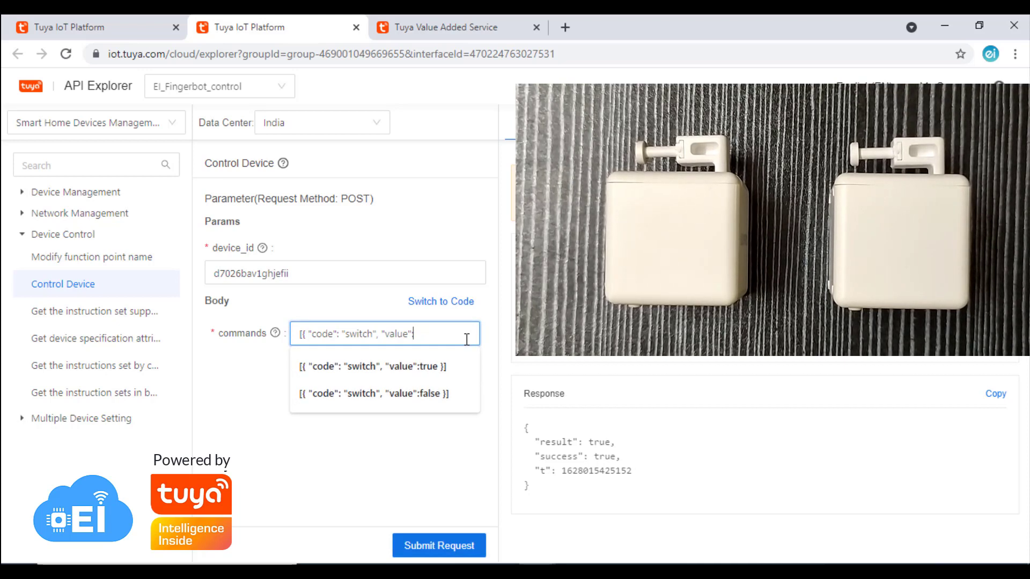
{"action": "left_click", "coordinate": [448, 367]}
{"action": "left_click", "coordinate": [444, 547]}
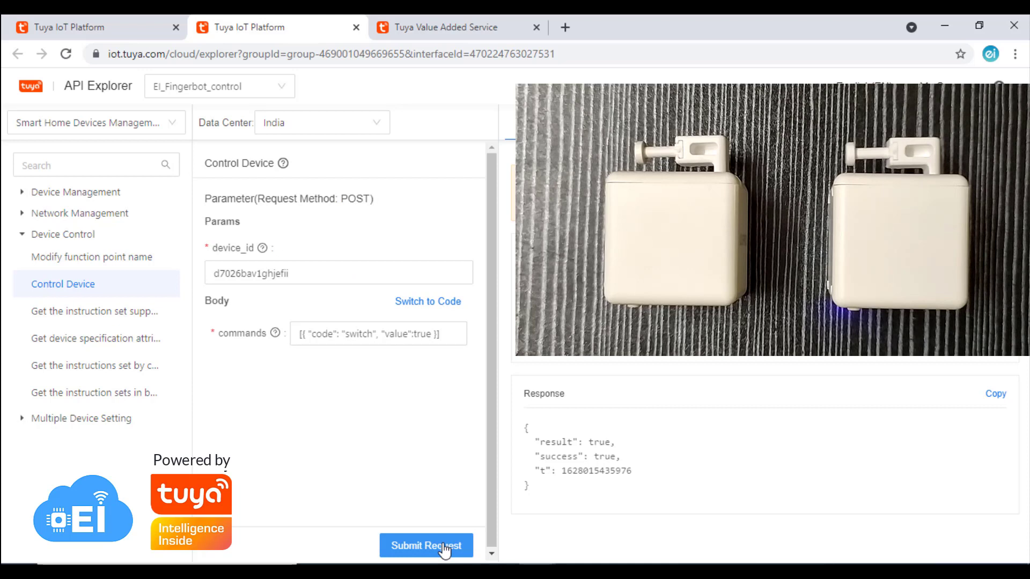
Resubmit the Control Device request for Fingerbot 2 with the commands [{ "code": "switch", "value":false }]
{"action": "left_click", "coordinate": [456, 333]}
{"action": "key", "text": "BackSpace"}
{"action": "key", "text": "BackSpace"}
{"action": "key", "text": "BackSpace"}
{"action": "key", "text": "BackSpace"}
{"action": "key", "text": "BackSpace"}
{"action": "key", "text": "BackSpace"}
{"action": "key", "text": "BackSpace"}
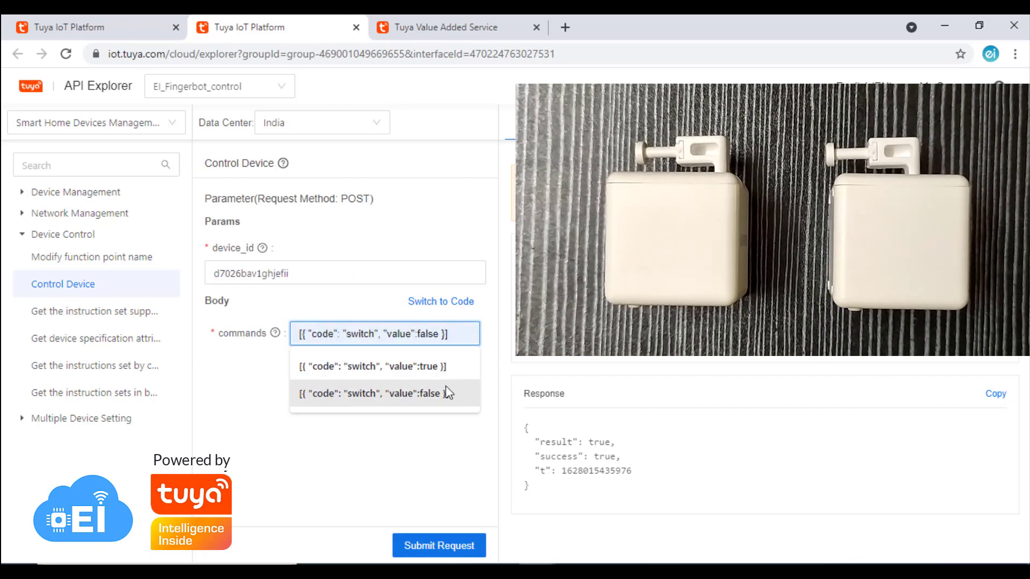
{"action": "left_click", "coordinate": [445, 393]}
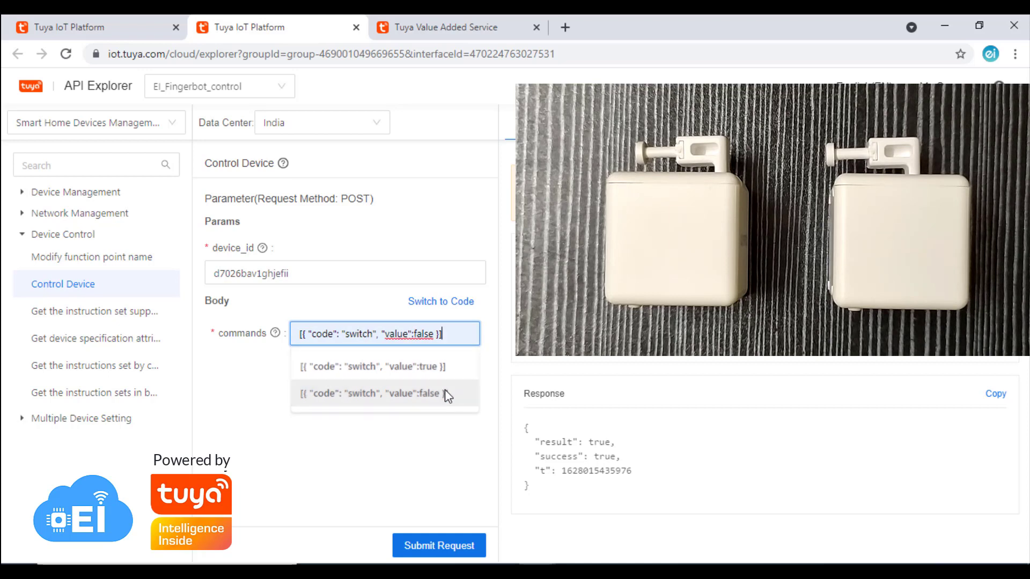
{"action": "left_click", "coordinate": [452, 546]}
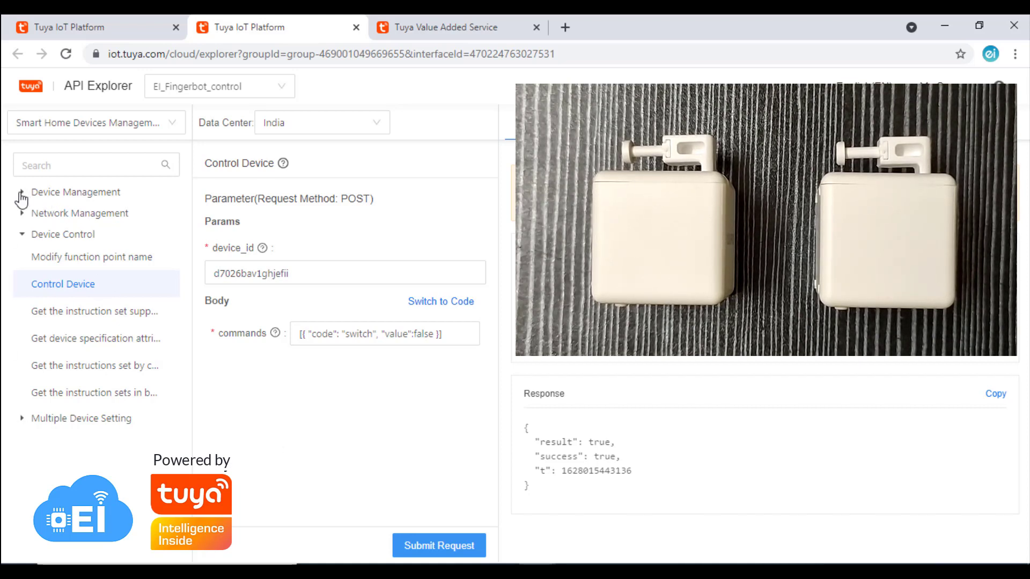
Collapse the Device Control group and return to the EI_Fingerbot_control project's device list
{"action": "left_click", "coordinate": [22, 236]}
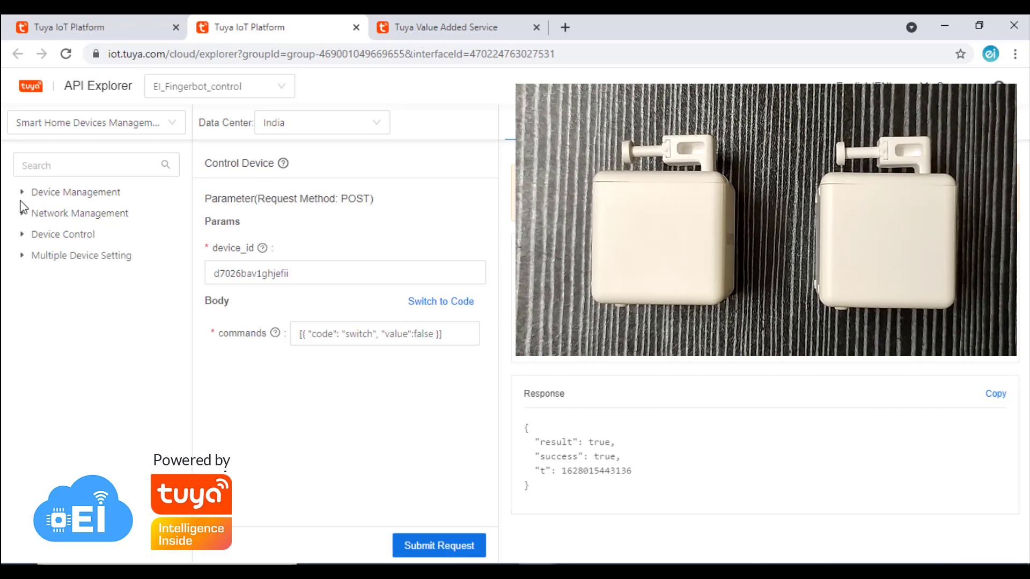
{"action": "left_click", "coordinate": [23, 195]}
{"action": "key", "text": "ctrl+1"}
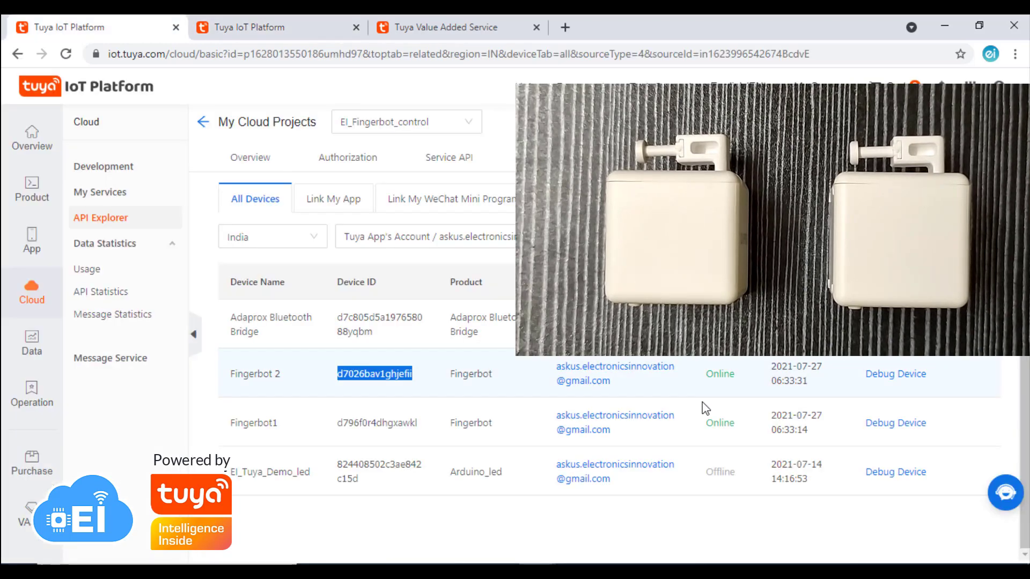